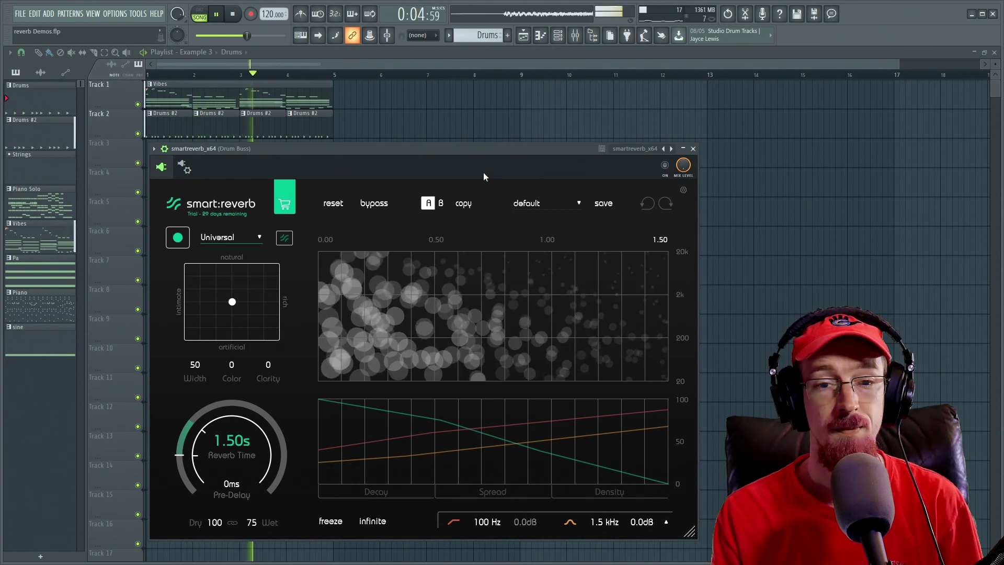
# Enable smart:reverb, choose the Drums profile and have it learn from the playing drums
pyautogui.click(665, 166)
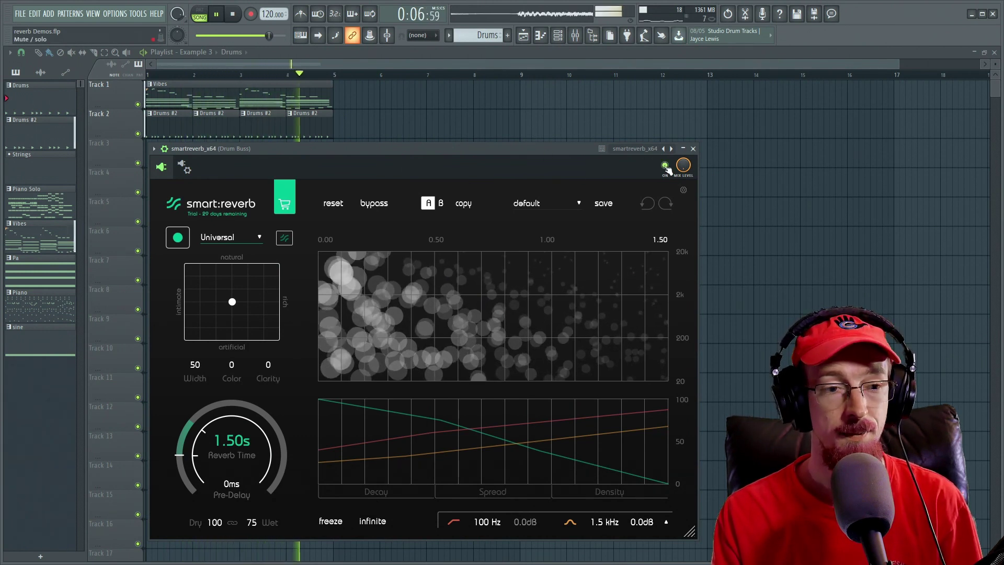
pyautogui.click(244, 238)
pyautogui.click(220, 266)
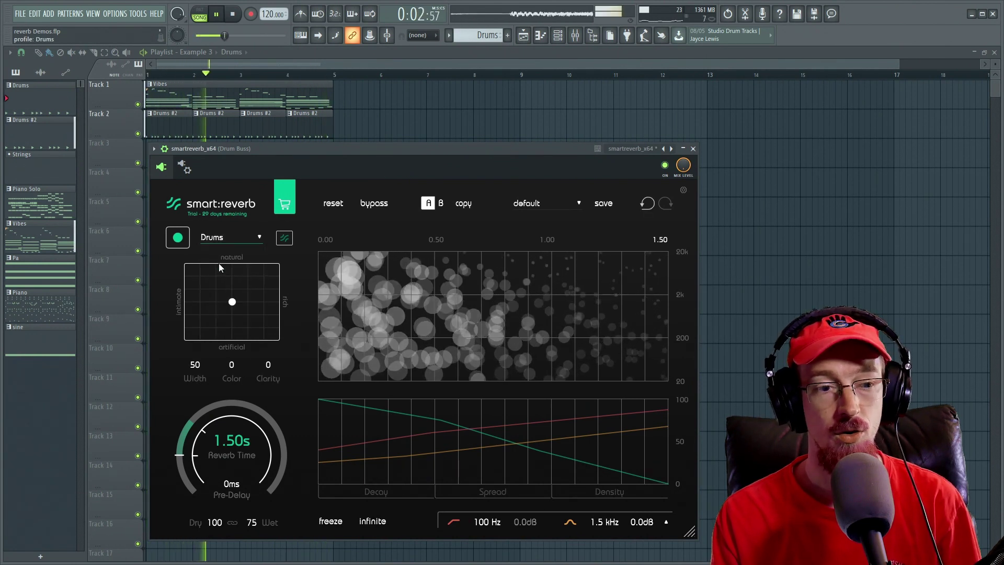
pyautogui.click(178, 238)
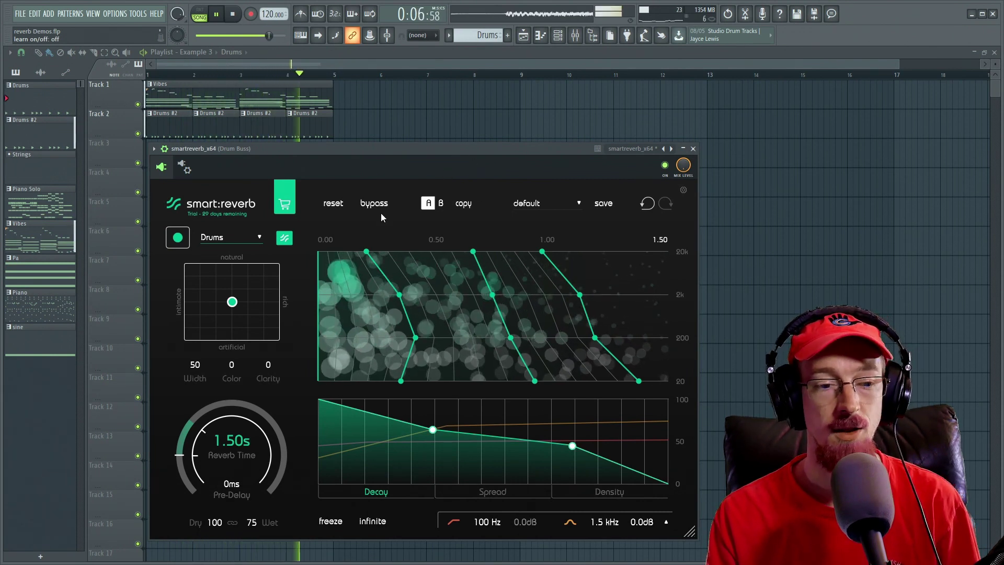
# Stop playback, audition Reverb Time up to 7.22 s, then settle it at 0.62 s
pyautogui.moveTo(227, 441); pyautogui.dragTo(227, 457)
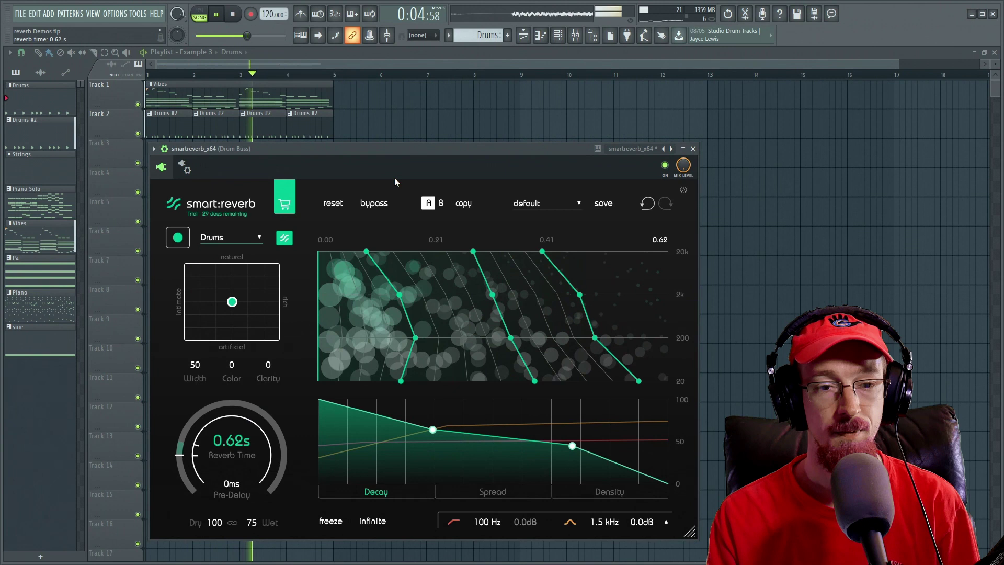
pyautogui.press('space')
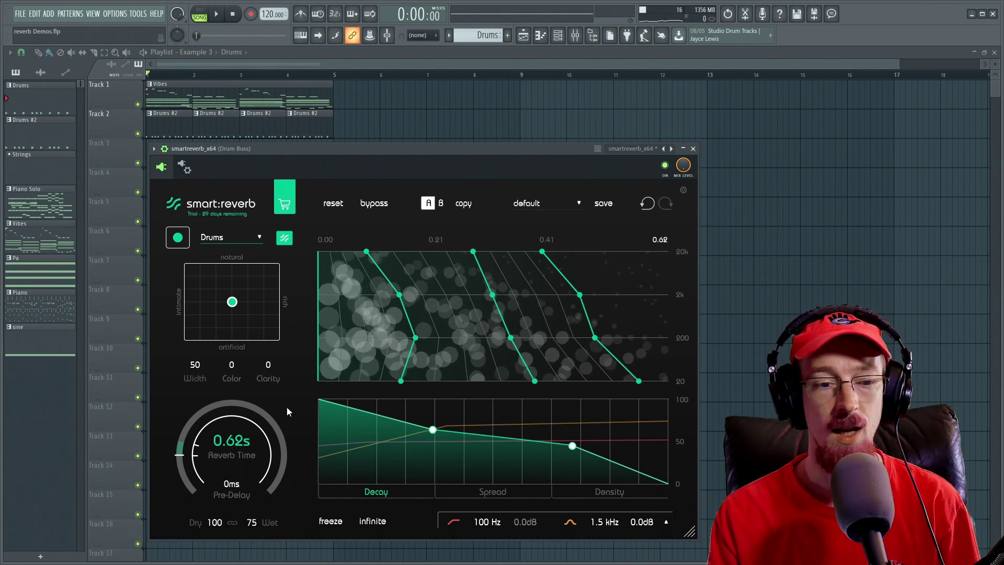
pyautogui.moveTo(225, 444); pyautogui.dragTo(525, 343)
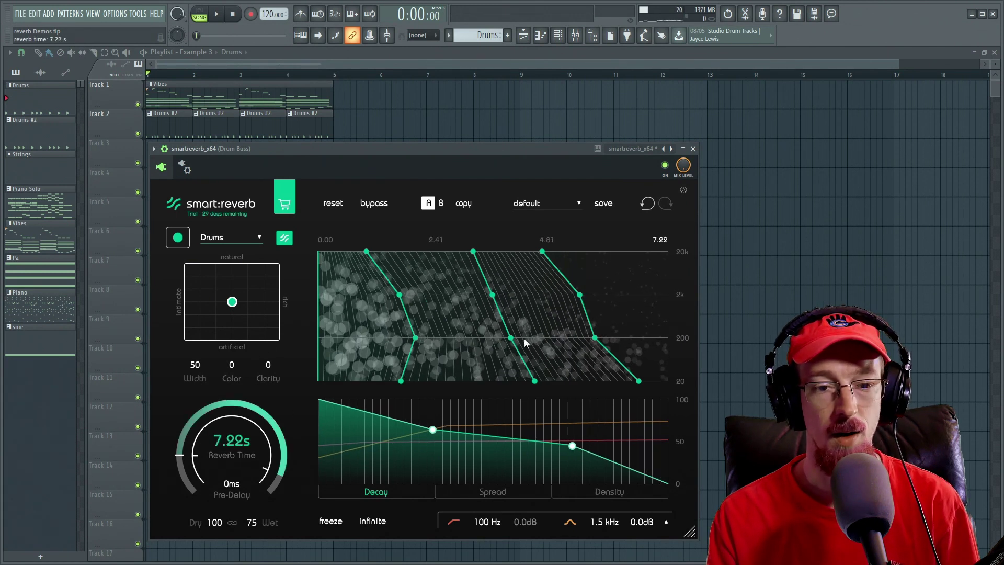
pyautogui.moveTo(221, 439); pyautogui.dragTo(242, 553)
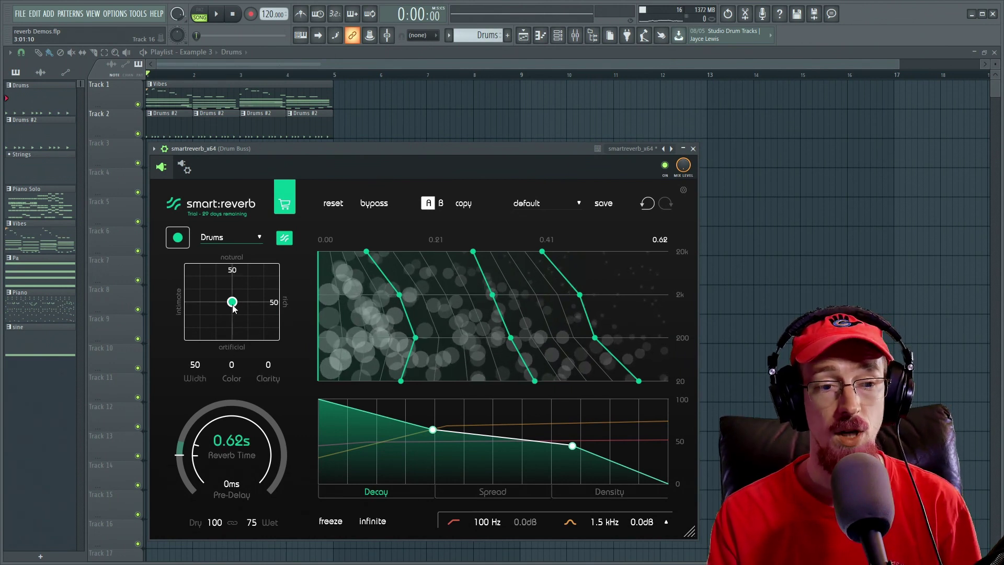
# Audition reverb styles on the XY pad and turn the Dry level down to 0
pyautogui.moveTo(233, 303)
pyautogui.mouseDown()
pyautogui.moveTo(271, 302)
pyautogui.moveTo(230, 273)
pyautogui.moveTo(196, 298)
pyautogui.moveTo(230, 316)
pyautogui.moveTo(233, 307)
pyautogui.mouseUp()
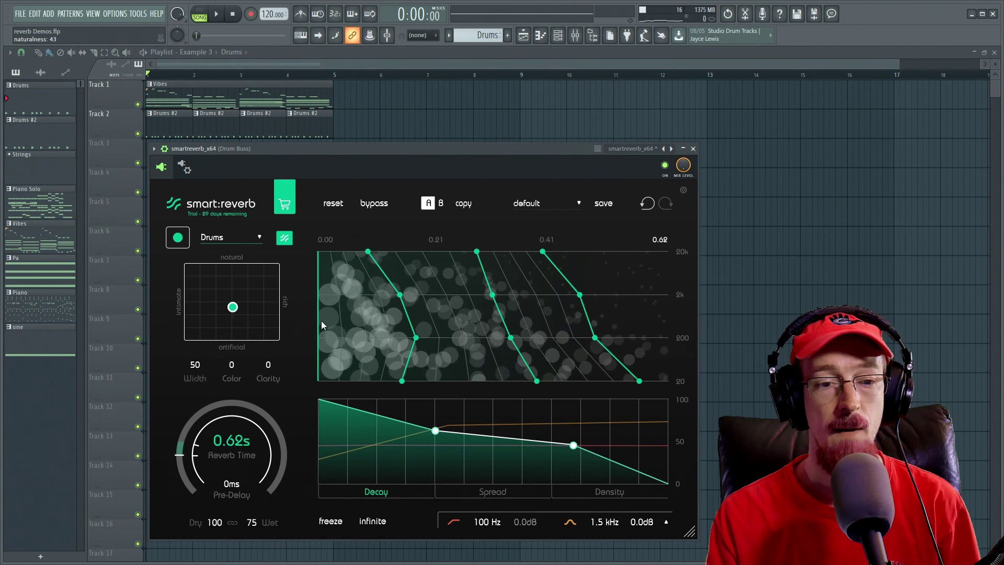
pyautogui.moveTo(234, 319)
pyautogui.mouseDown()
pyautogui.moveTo(230, 274)
pyautogui.moveTo(266, 305)
pyautogui.moveTo(187, 313)
pyautogui.moveTo(243, 311)
pyautogui.moveTo(233, 276)
pyautogui.moveTo(234, 308)
pyautogui.mouseUp()
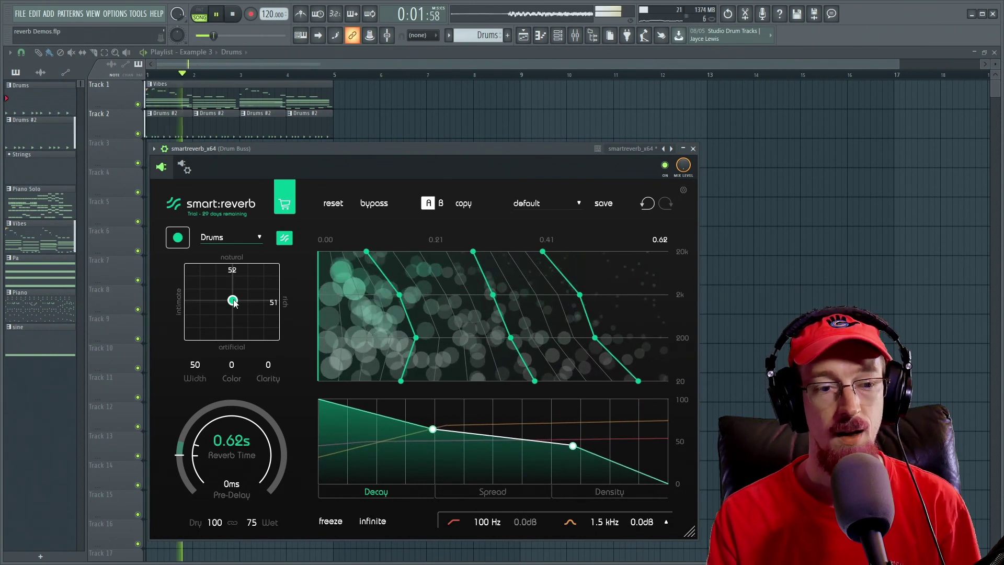
pyautogui.moveTo(214, 521); pyautogui.dragTo(215, 554)
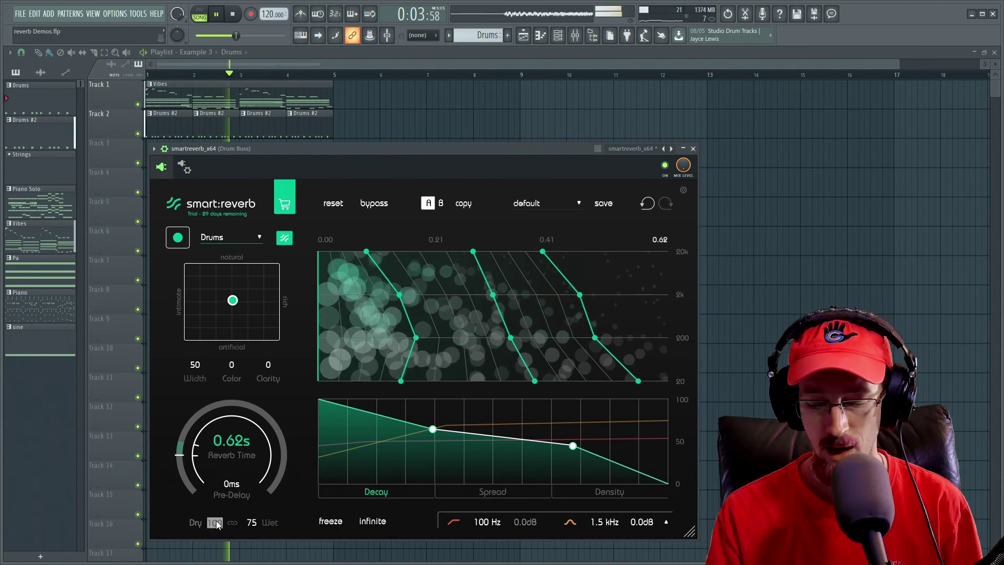
# Sweep the reverb style fully rich, then fully natural, and return it to the centre
pyautogui.moveTo(233, 302)
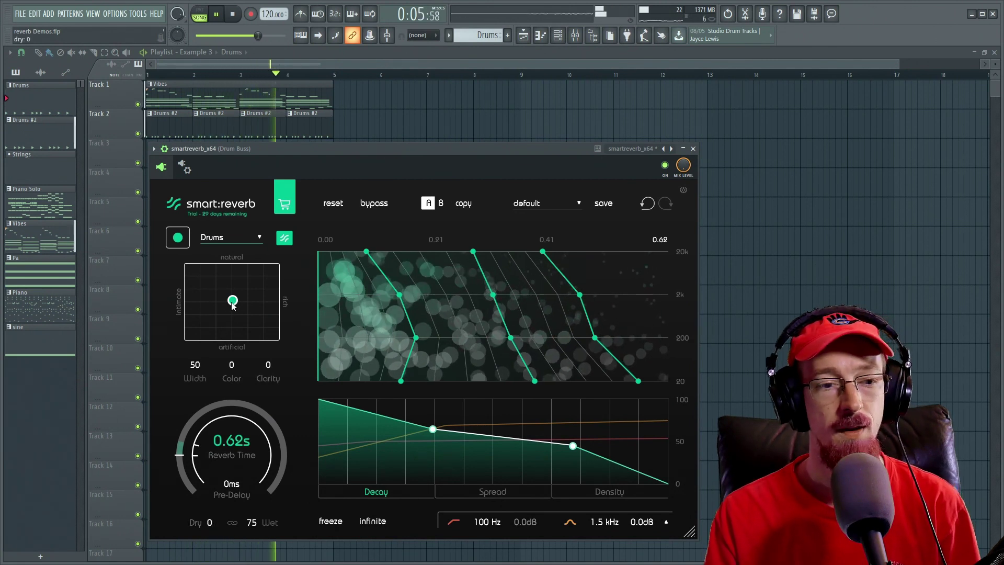
pyautogui.moveTo(232, 302); pyautogui.dragTo(281, 303)
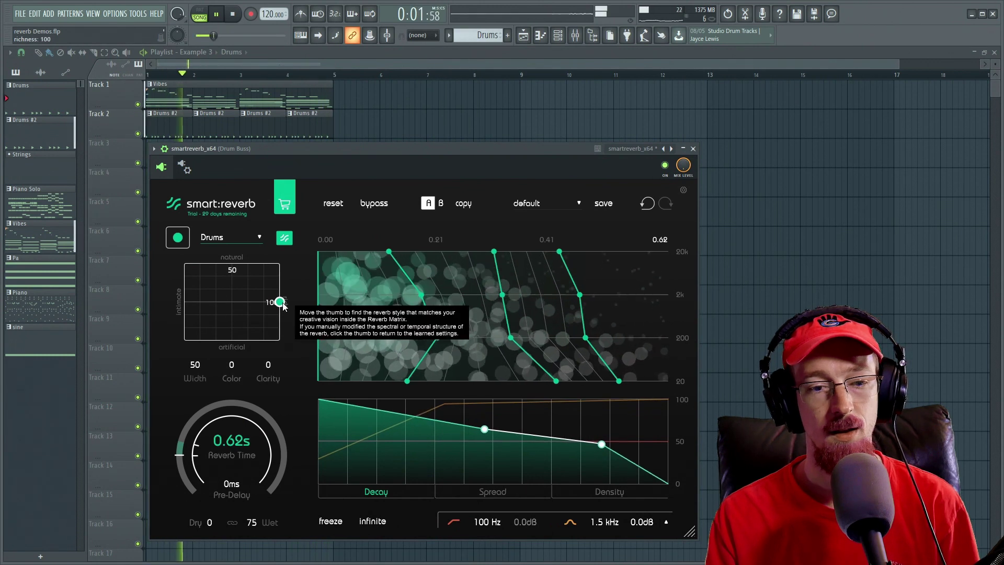
pyautogui.moveTo(281, 303); pyautogui.dragTo(185, 302)
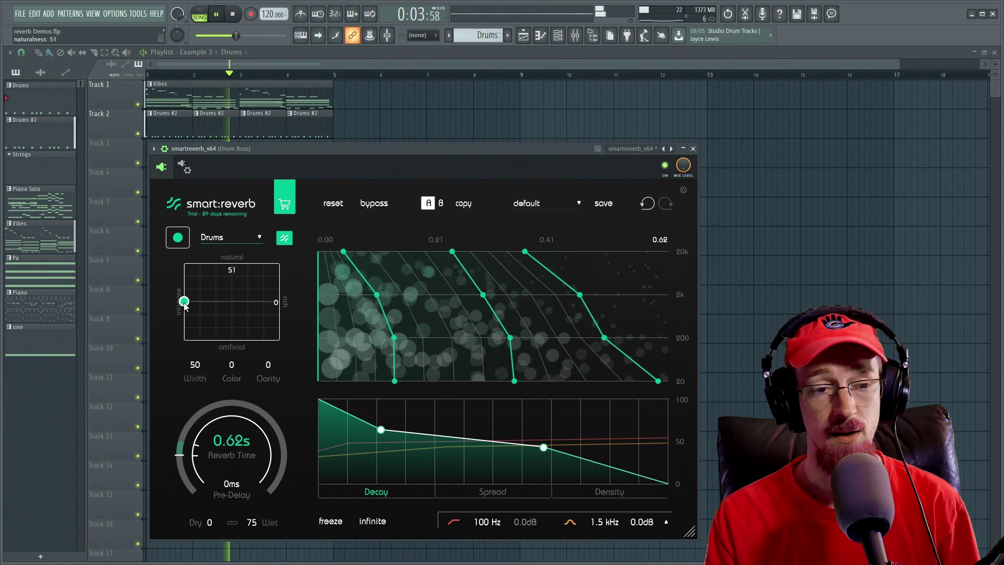
pyautogui.moveTo(184, 304); pyautogui.dragTo(233, 307)
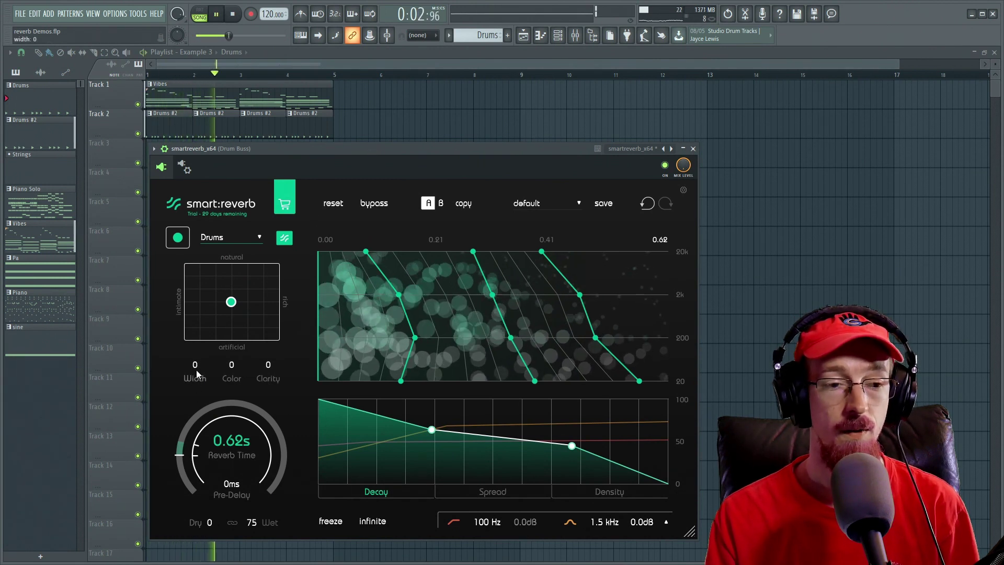
# Try extreme Width, Color and Clarity, leaving Width at 50, Color at 0 and Clarity at 0
pyautogui.moveTo(196, 369); pyautogui.dragTo(198, 267)
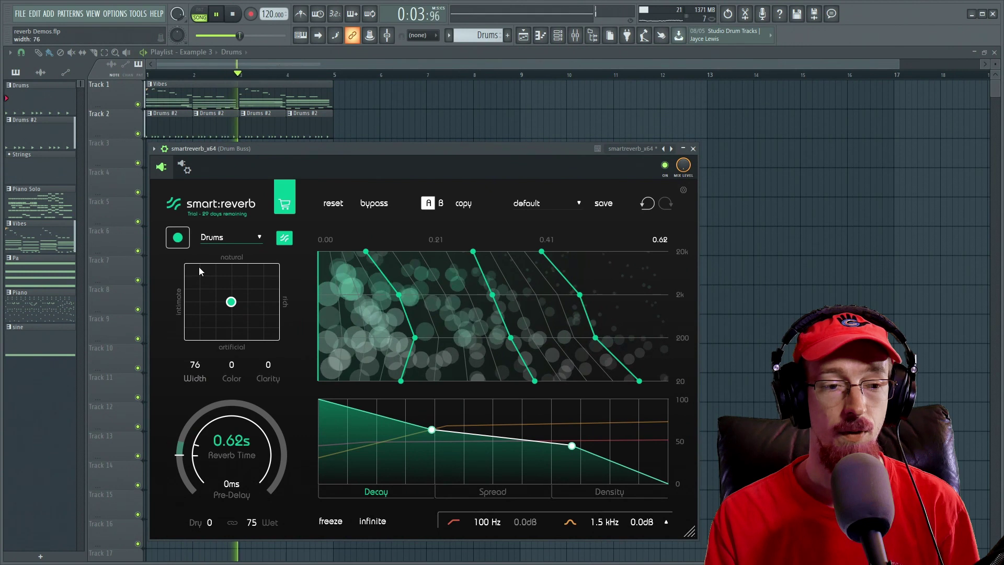
pyautogui.doubleClick(196, 365)
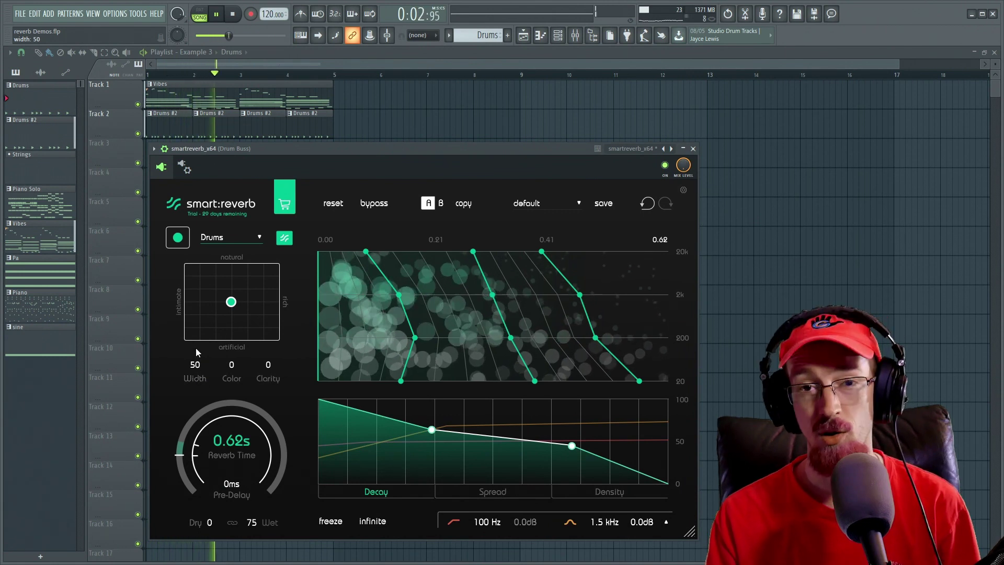
pyautogui.moveTo(231, 369); pyautogui.dragTo(194, 284)
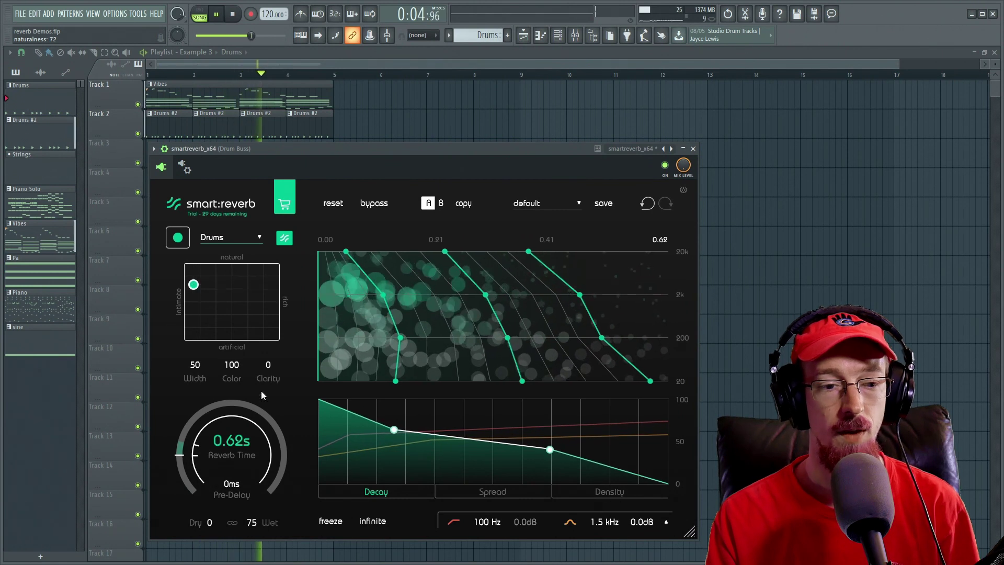
pyautogui.doubleClick(231, 365)
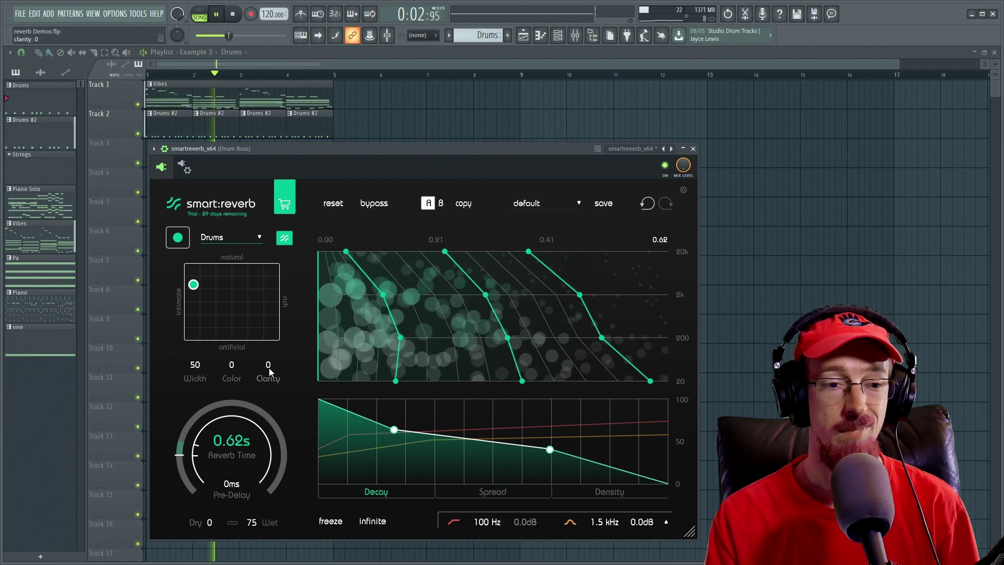
pyautogui.moveTo(269, 371); pyautogui.dragTo(268, 337)
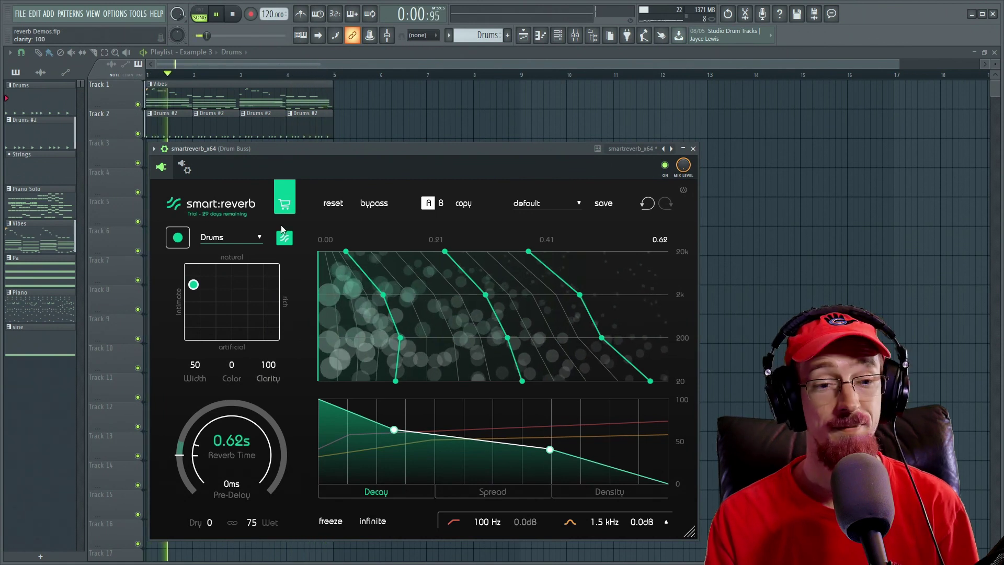
pyautogui.moveTo(280, 225); pyautogui.dragTo(281, 363)
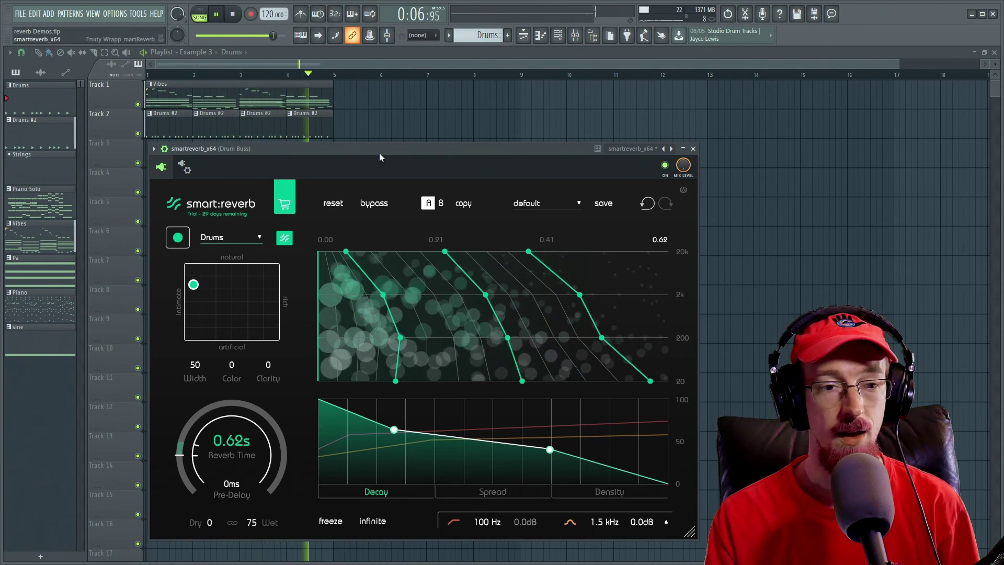
# Raise Dry to 31 and set Reverb Time to 0.71 s with 0 ms pre-delay
pyautogui.press('space')
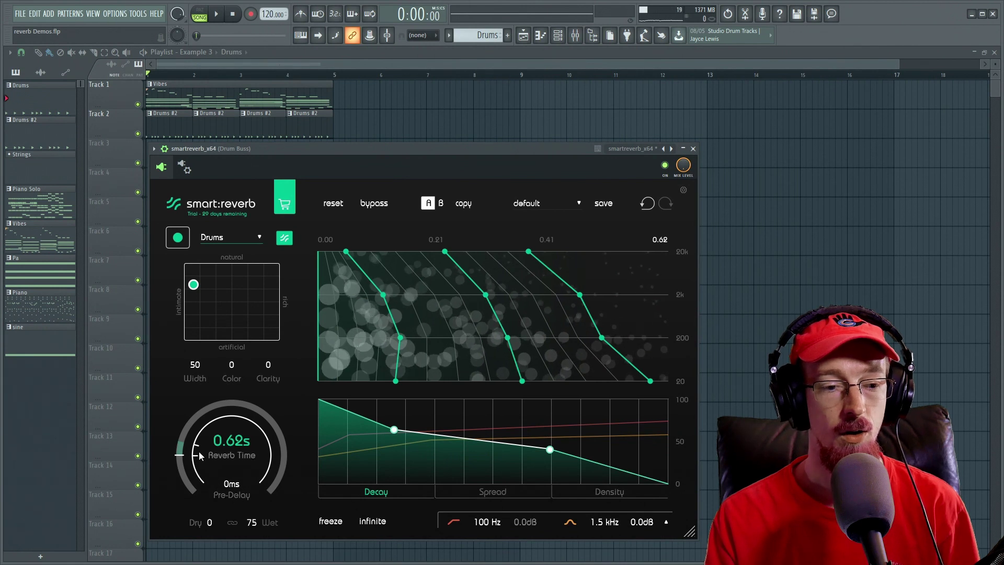
pyautogui.moveTo(216, 453)
pyautogui.mouseDown()
pyautogui.moveTo(216, 471)
pyautogui.moveTo(214, 452)
pyautogui.mouseUp()
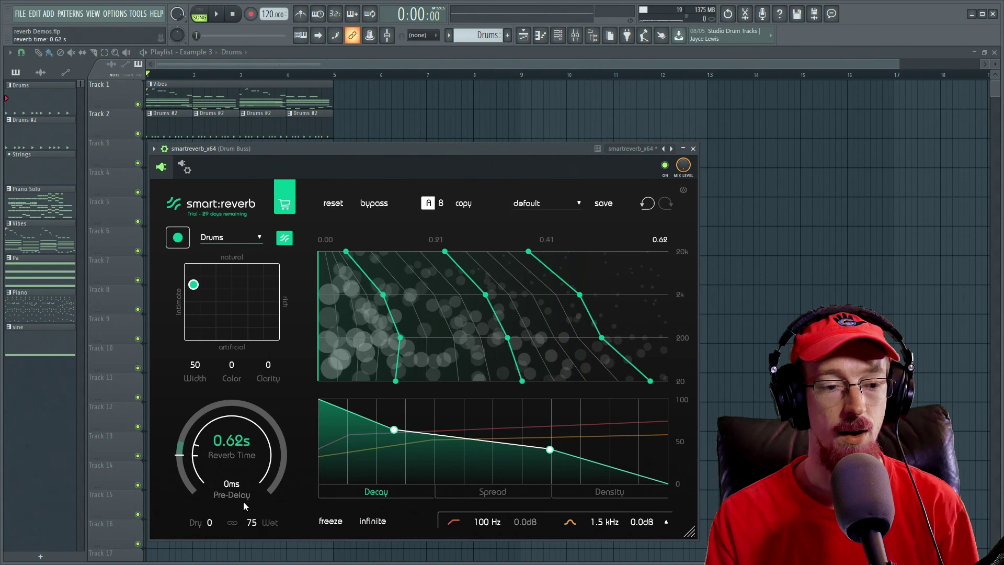
pyautogui.moveTo(235, 503); pyautogui.dragTo(229, 403)
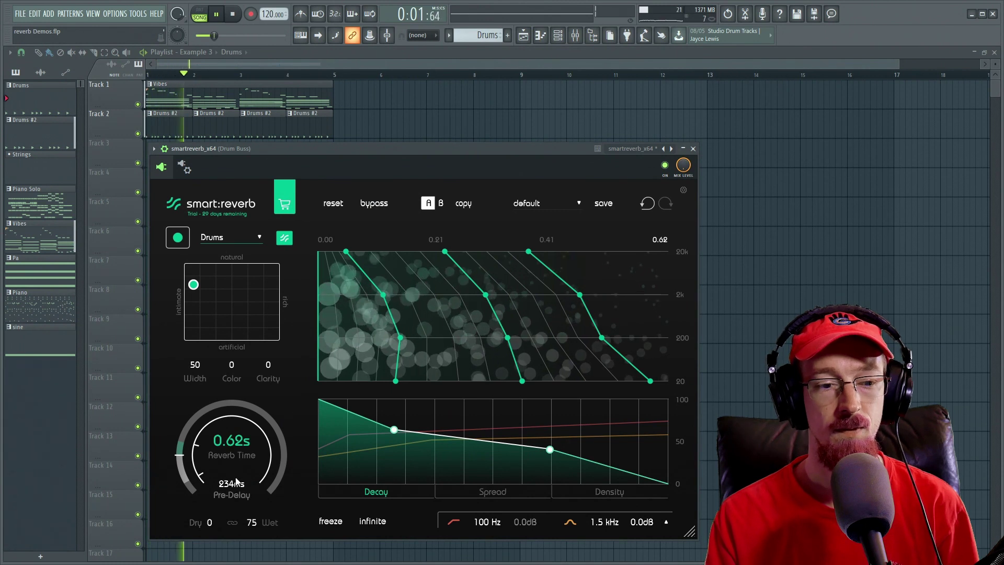
pyautogui.moveTo(210, 522); pyautogui.dragTo(217, 463)
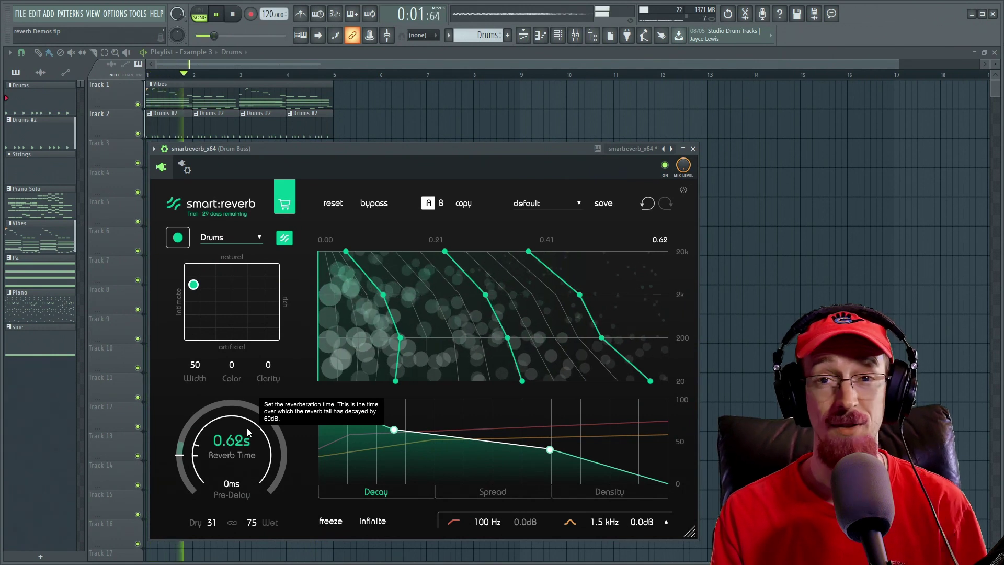
pyautogui.moveTo(246, 428); pyautogui.dragTo(225, 443)
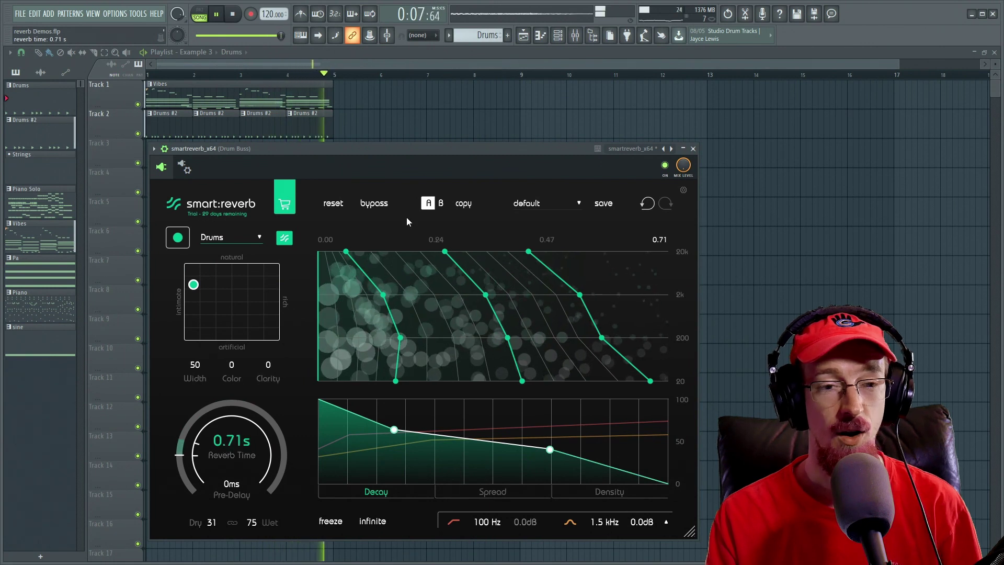
pyautogui.press('space')
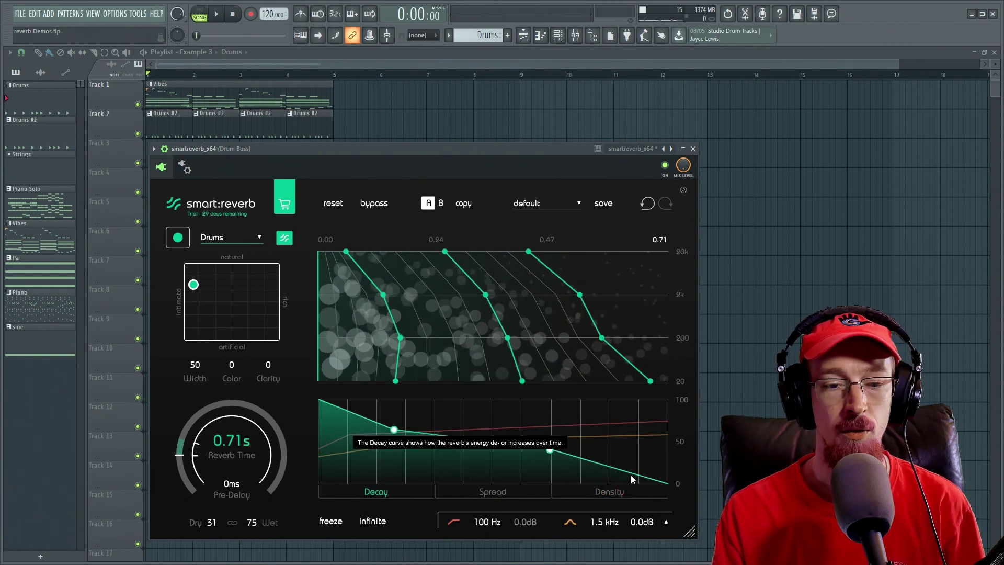
# Reshape the start of the decay curve and test the Density point between 90 and 0
pyautogui.moveTo(394, 433); pyautogui.dragTo(374, 494)
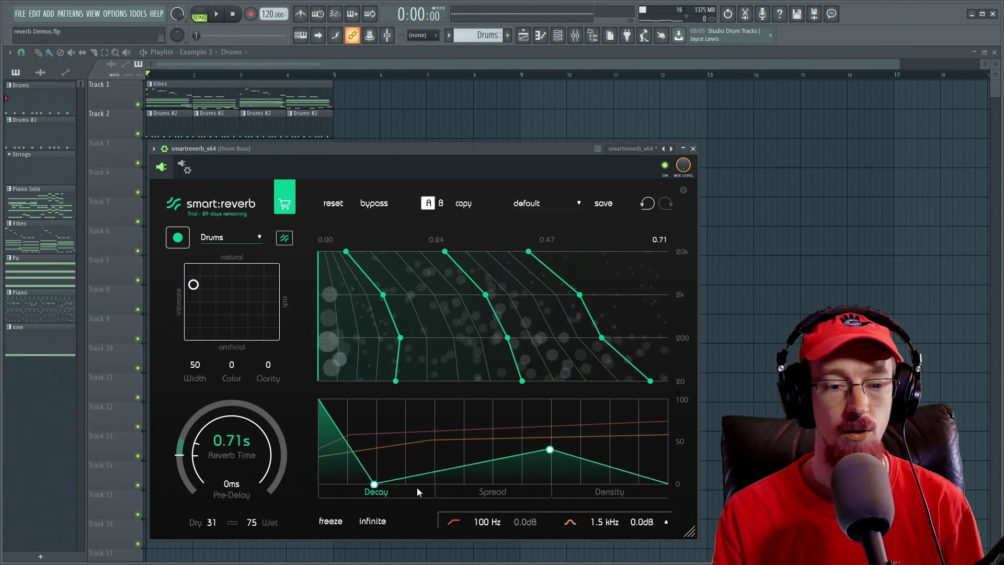
pyautogui.moveTo(376, 487)
pyautogui.mouseDown()
pyautogui.moveTo(374, 434)
pyautogui.moveTo(388, 381)
pyautogui.moveTo(358, 495)
pyautogui.moveTo(374, 500)
pyautogui.mouseUp()
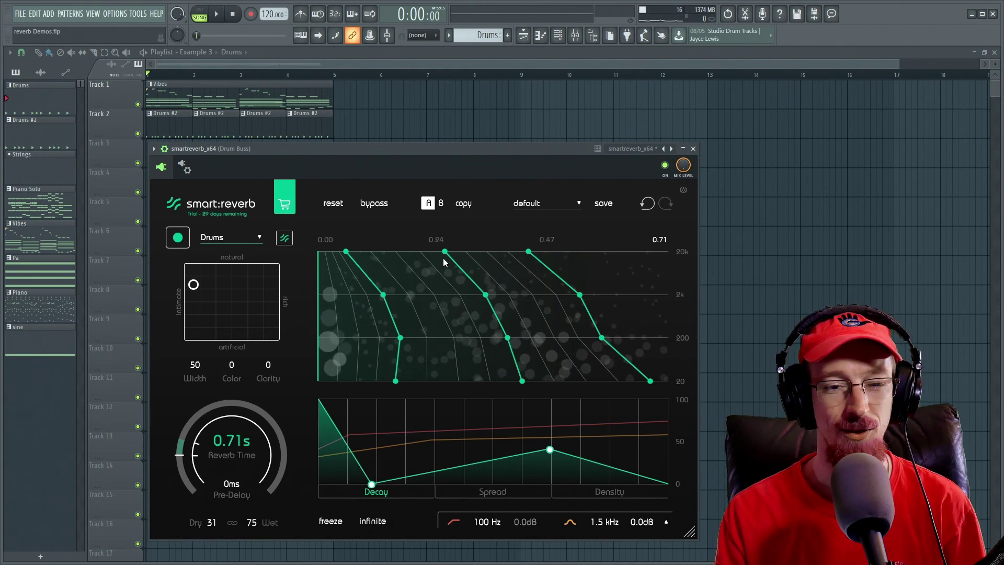
pyautogui.press('space')
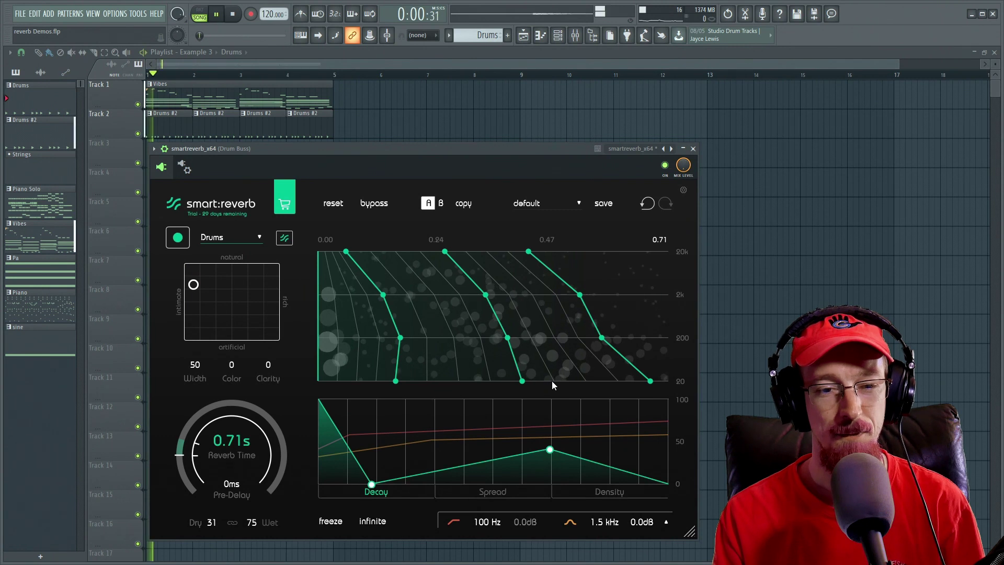
pyautogui.moveTo(549, 449); pyautogui.dragTo(547, 406)
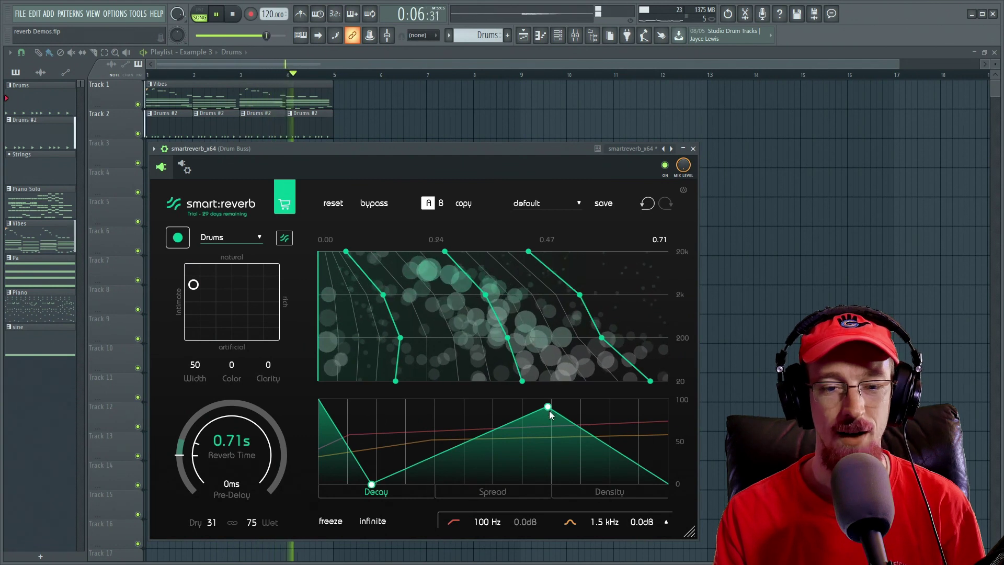
pyautogui.moveTo(548, 407); pyautogui.dragTo(501, 483)
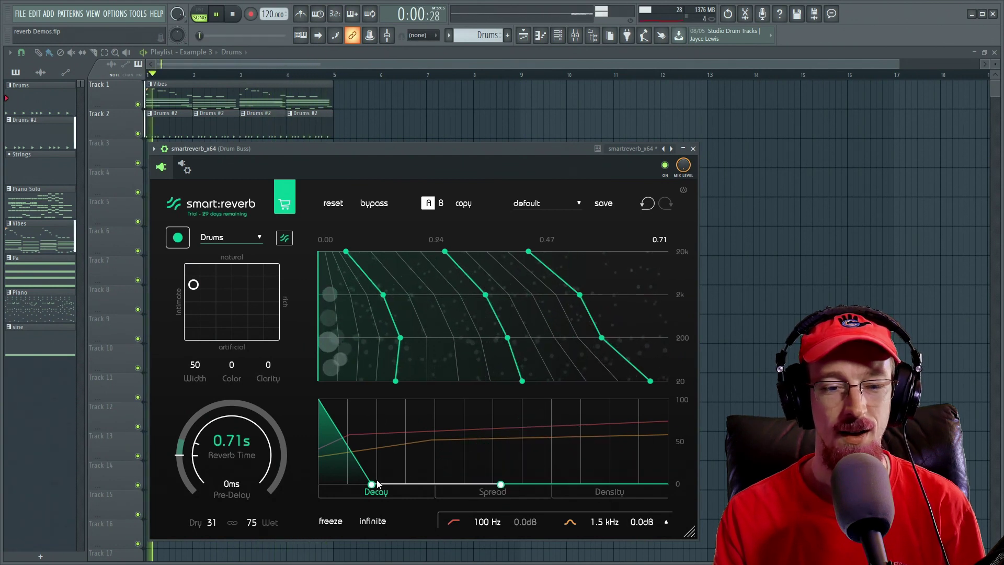
# Raise the decay curve to full level and add a bend point on the first spectral line
pyautogui.moveTo(371, 484); pyautogui.dragTo(474, 372)
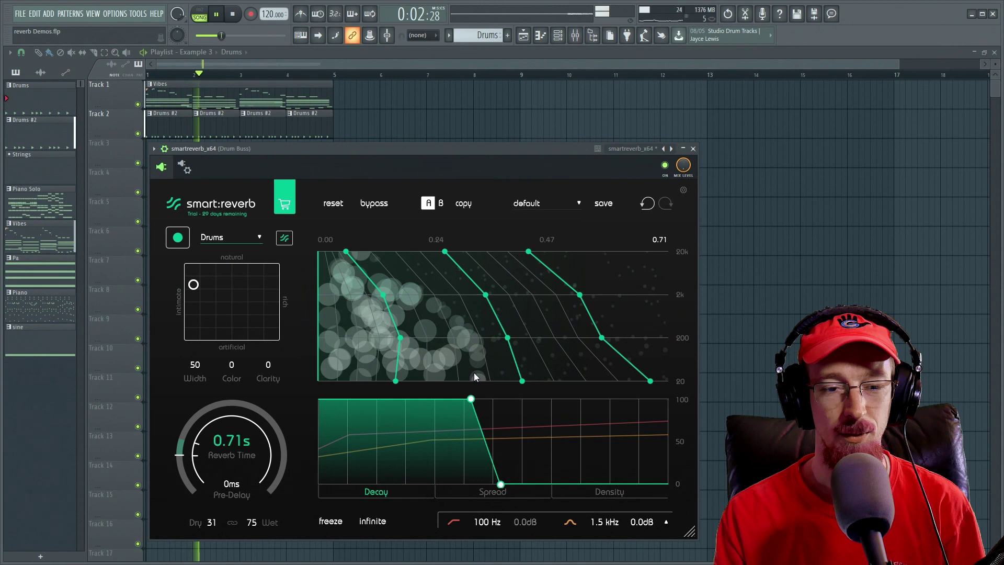
pyautogui.moveTo(380, 287); pyautogui.dragTo(382, 295)
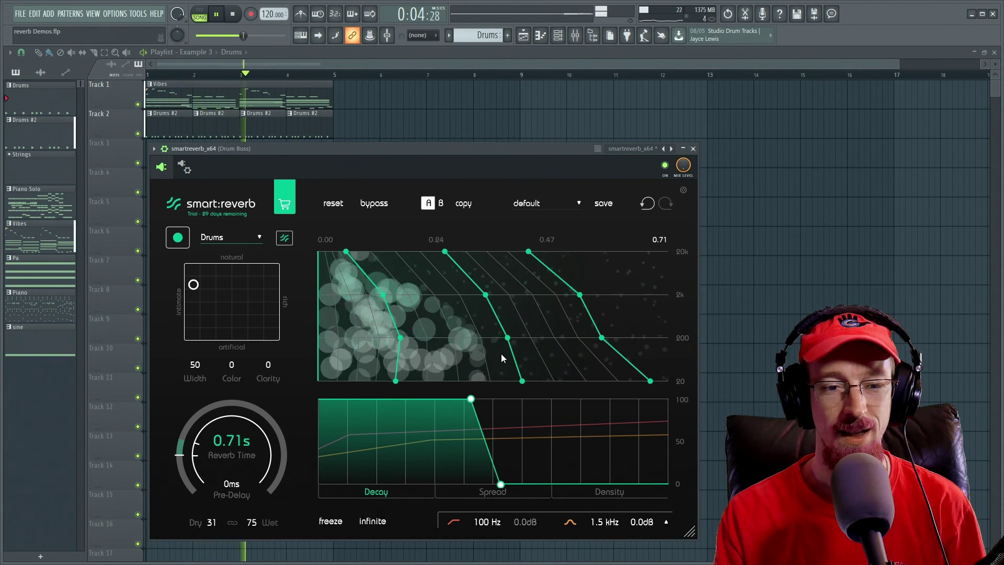
pyautogui.press('space')
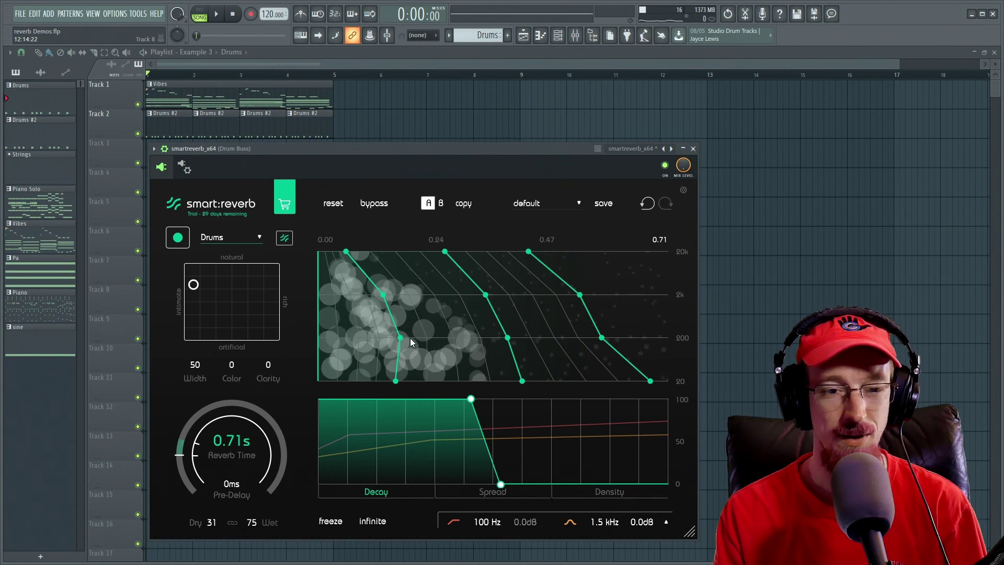
# Move the first and second lines' 200 Hz and 2k points earlier and the 20k point later
pyautogui.moveTo(397, 338); pyautogui.dragTo(311, 340)
pyautogui.moveTo(380, 293); pyautogui.dragTo(284, 309)
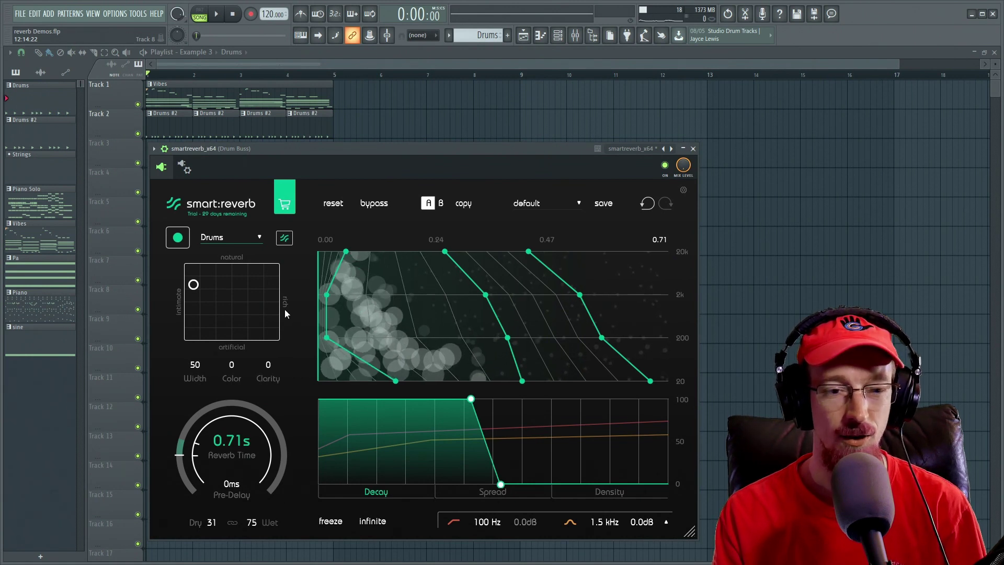
pyautogui.moveTo(514, 345); pyautogui.dragTo(575, 381)
pyautogui.moveTo(485, 295); pyautogui.dragTo(340, 295)
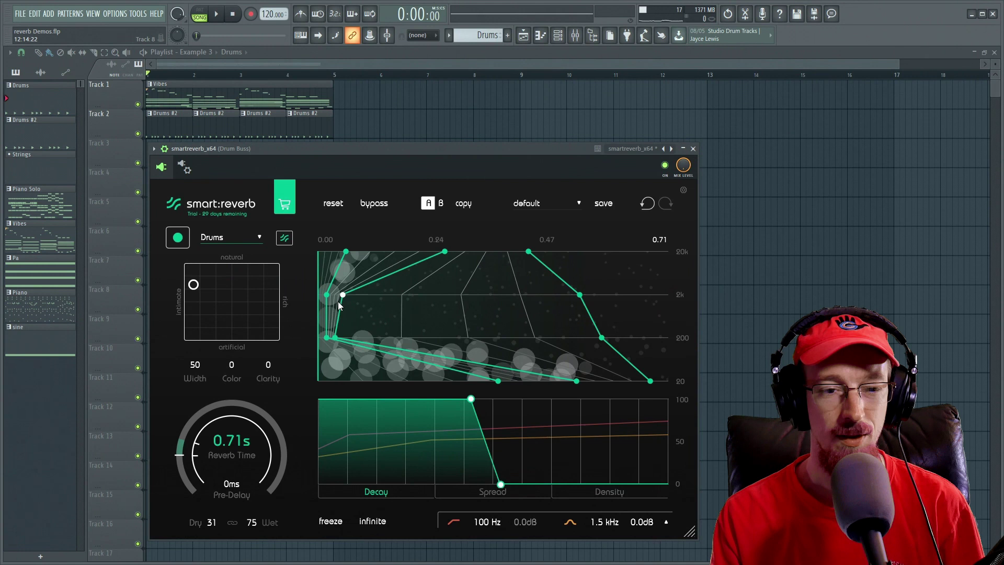
pyautogui.moveTo(447, 252); pyautogui.dragTo(637, 252)
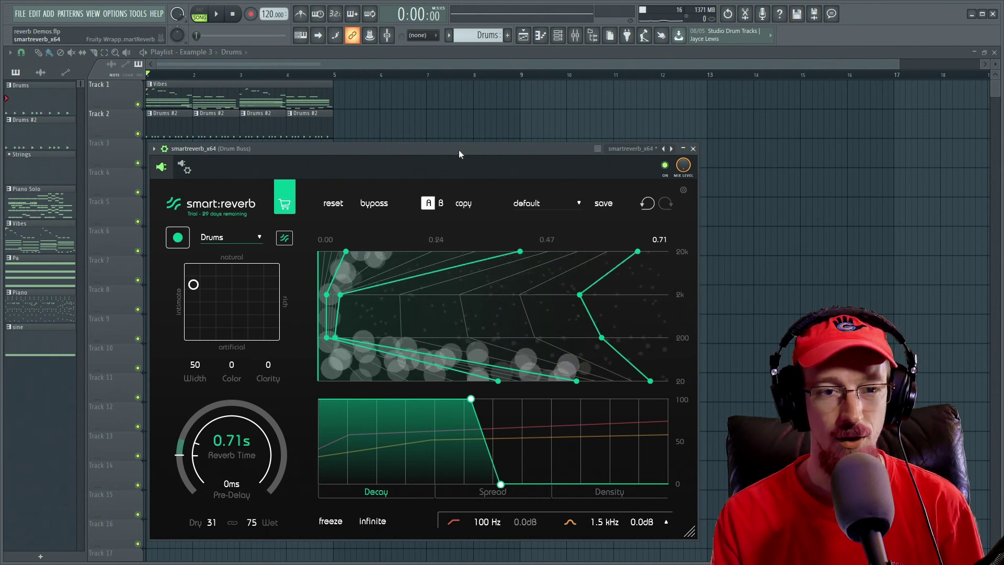
# Audition the new decay shape while pushing a 2k decay point much later in time
pyautogui.press('space')
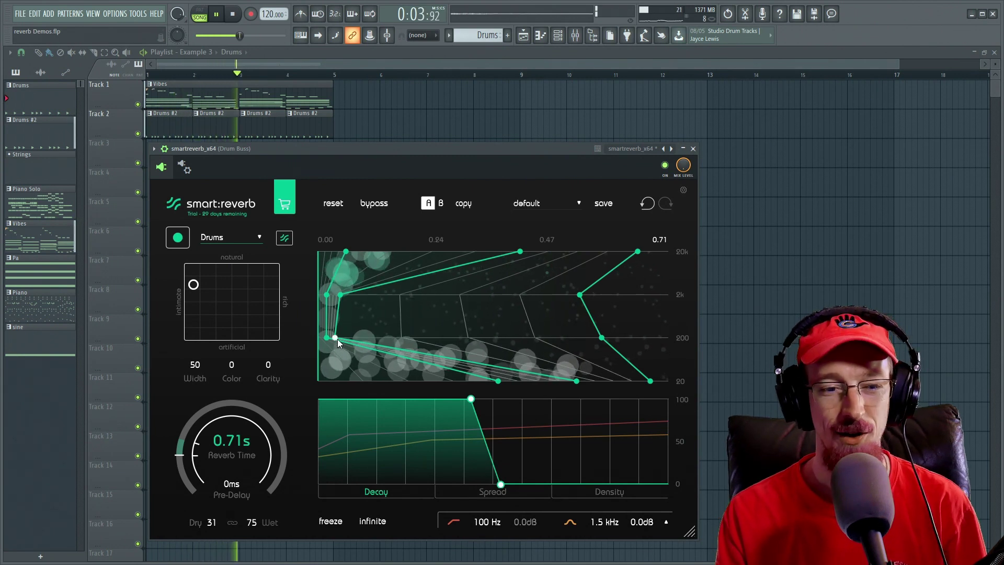
pyautogui.moveTo(341, 296); pyautogui.dragTo(604, 302)
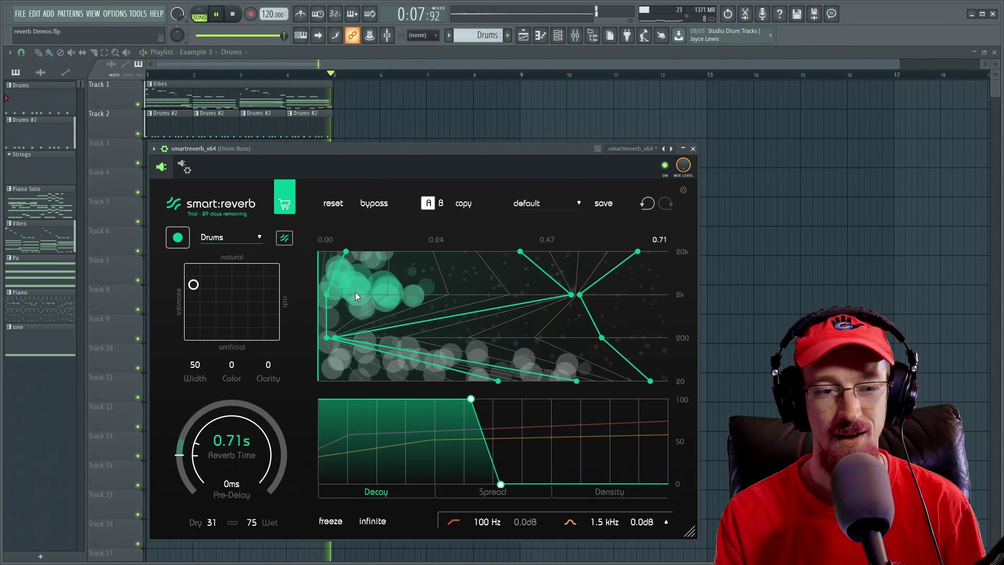
pyautogui.press('space')
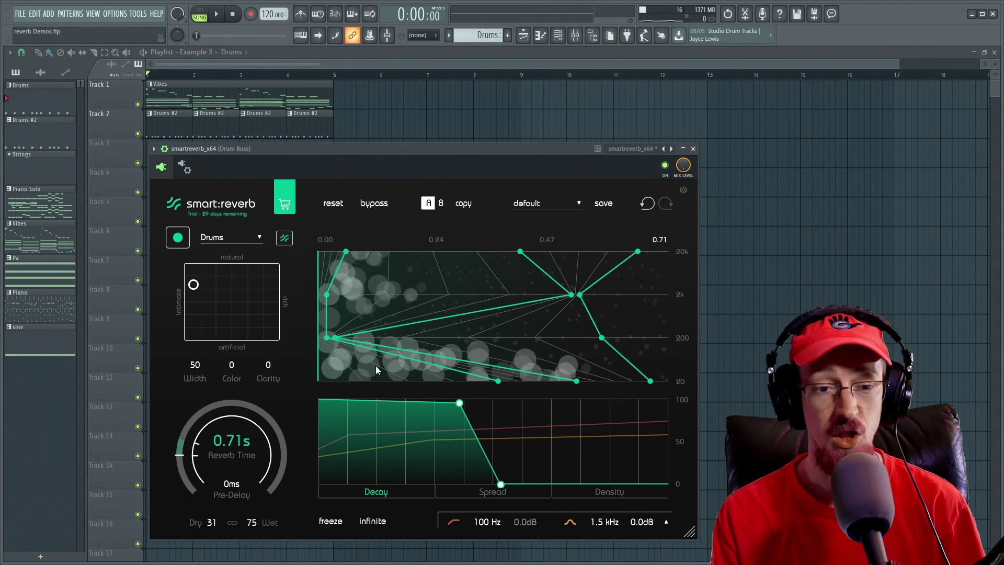
# Use the smart button to regenerate decay and spectral shapes, ending at naturalness 72
pyautogui.click(193, 285)
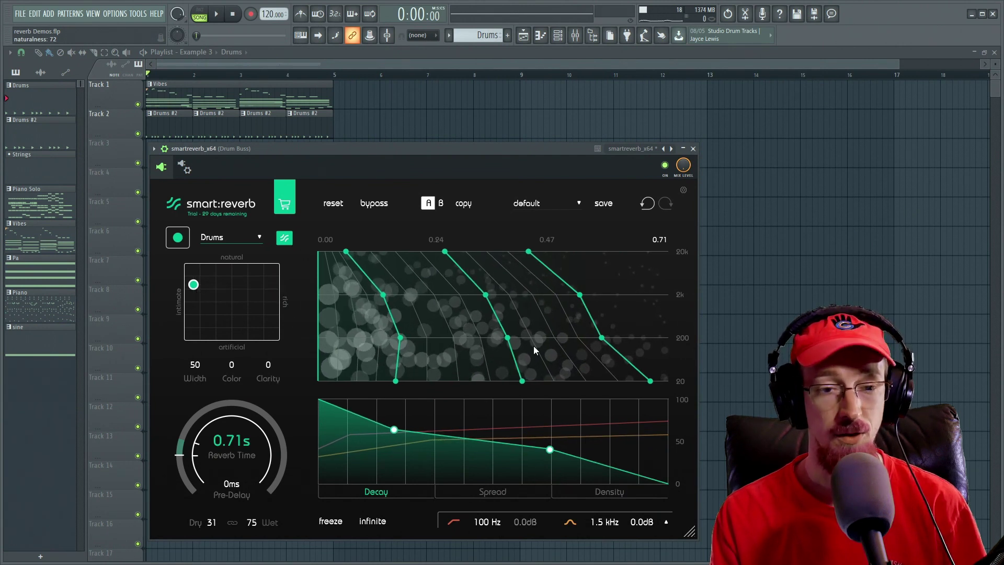
pyautogui.moveTo(532, 346)
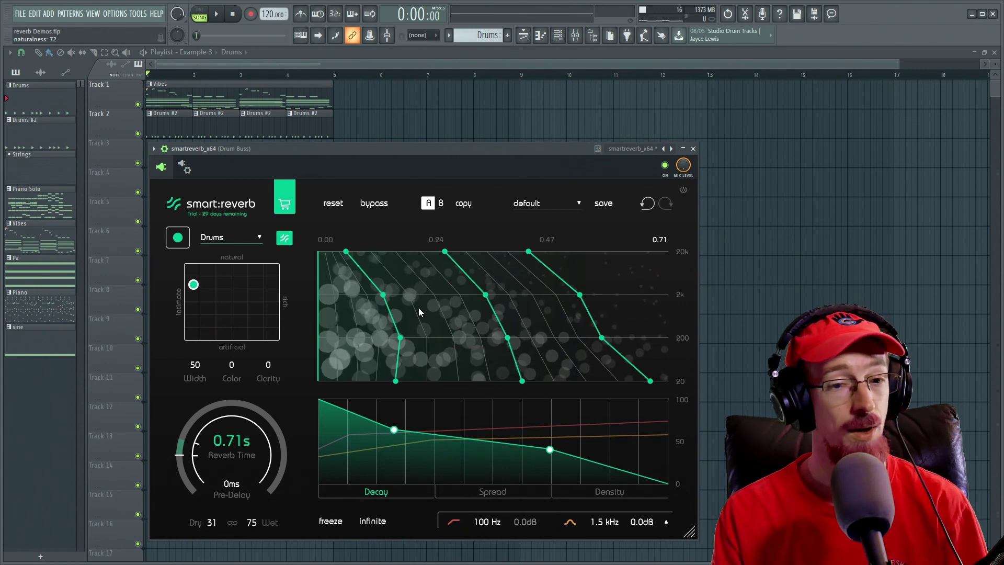
# Switch to Spread, raise the frequency split line and push the Spread nodes to the top
pyautogui.click(477, 491)
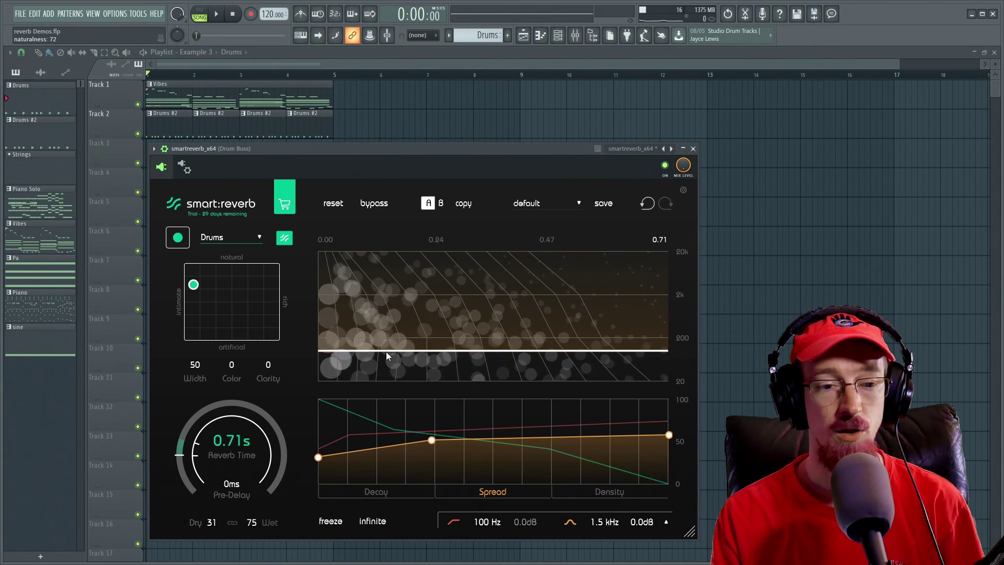
pyautogui.moveTo(386, 351)
pyautogui.mouseDown()
pyautogui.moveTo(384, 284)
pyautogui.moveTo(377, 339)
pyautogui.mouseUp()
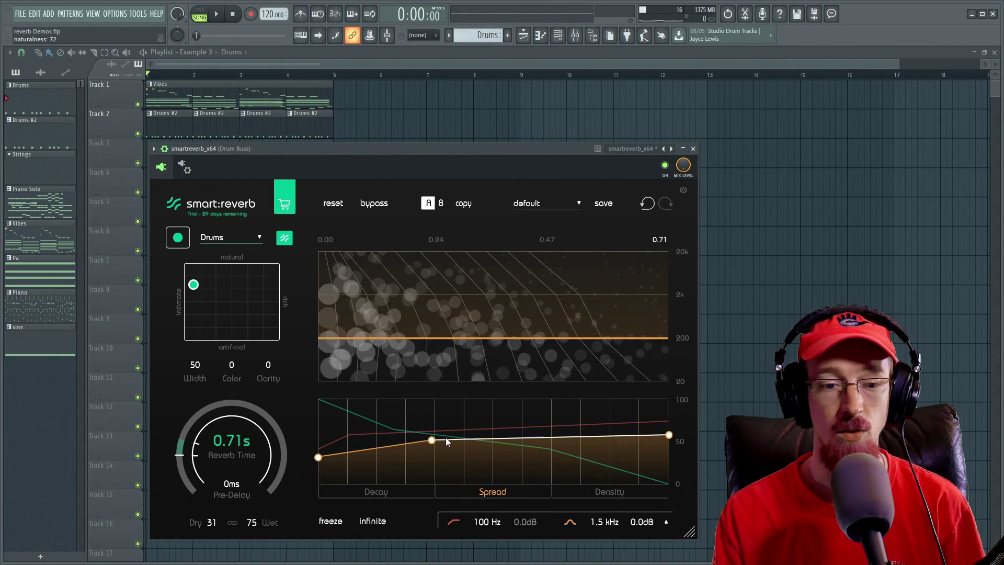
pyautogui.moveTo(432, 440); pyautogui.dragTo(433, 399)
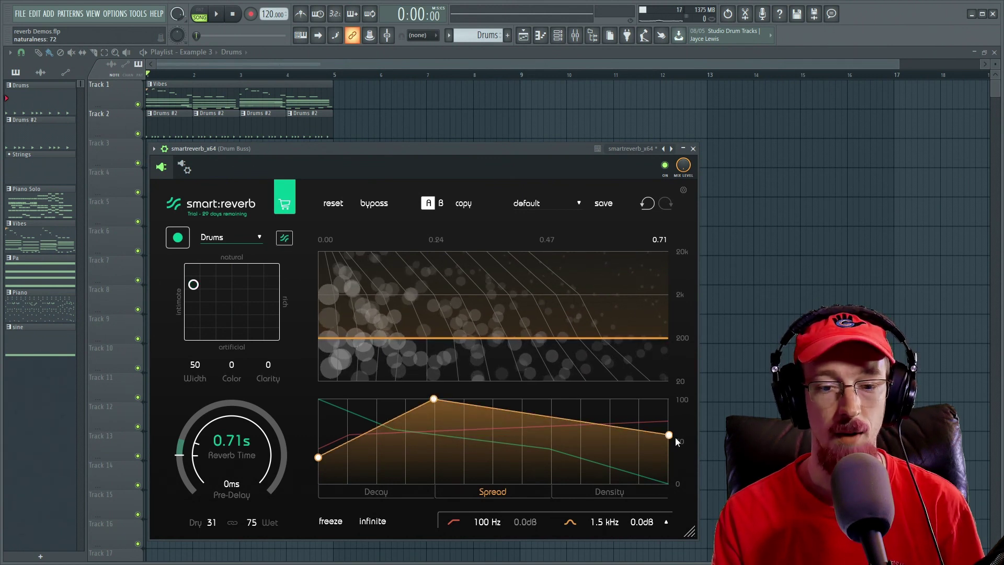
pyautogui.moveTo(668, 433); pyautogui.dragTo(669, 404)
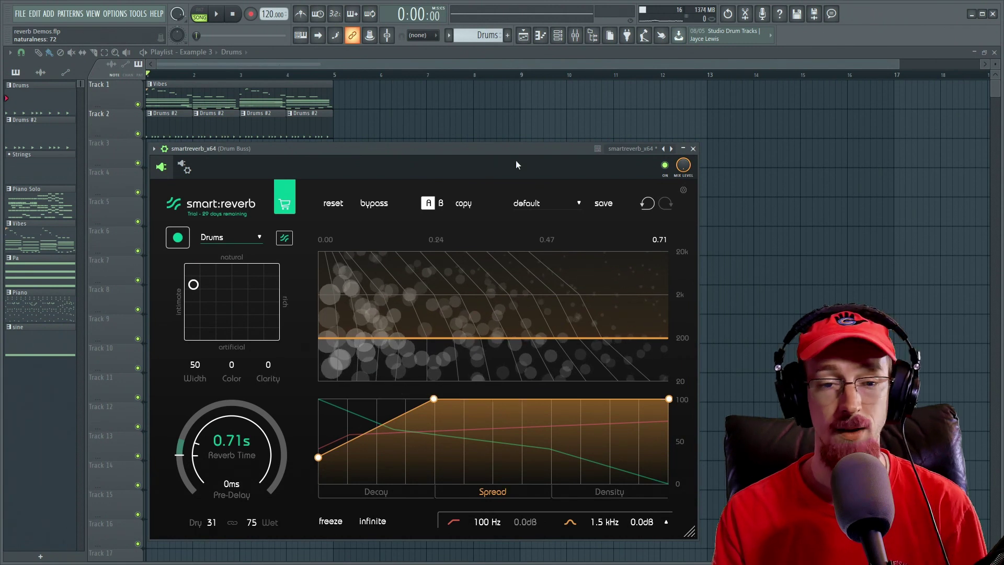
# While playing, sweep the split line toward 5 kHz and set Spread to about 40 rising to 60
pyautogui.press('space')
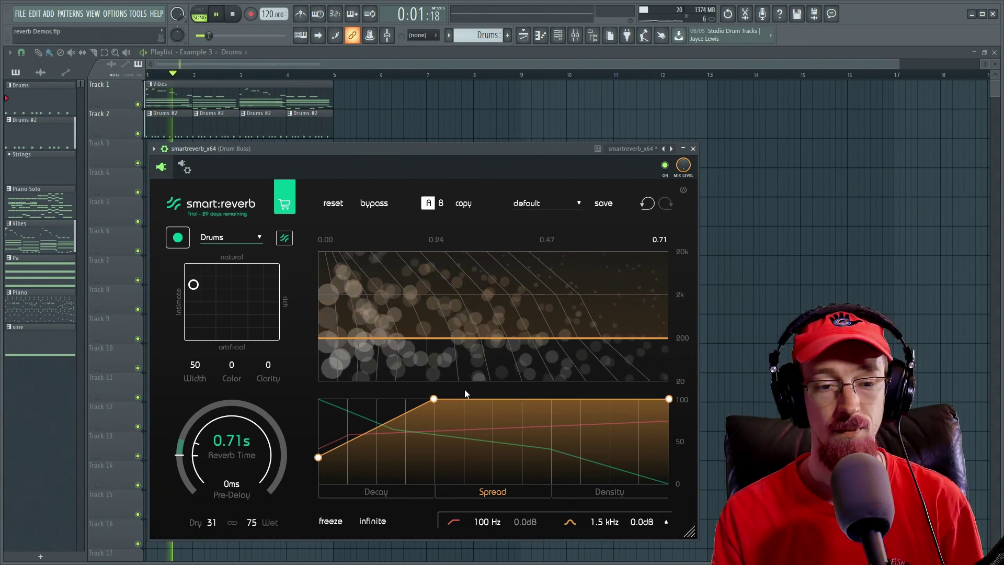
pyautogui.moveTo(446, 343); pyautogui.dragTo(409, 339)
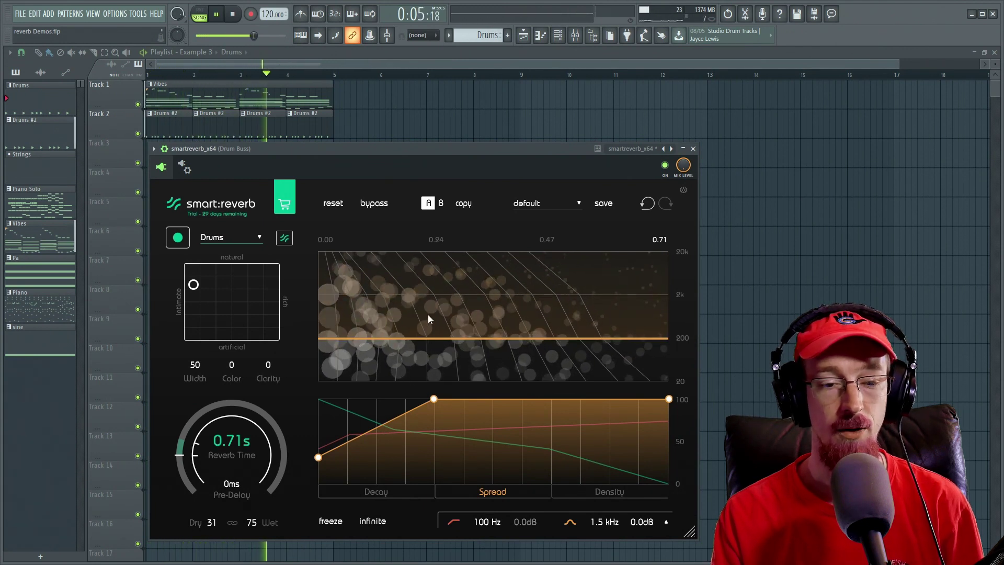
pyautogui.moveTo(434, 400); pyautogui.dragTo(430, 455)
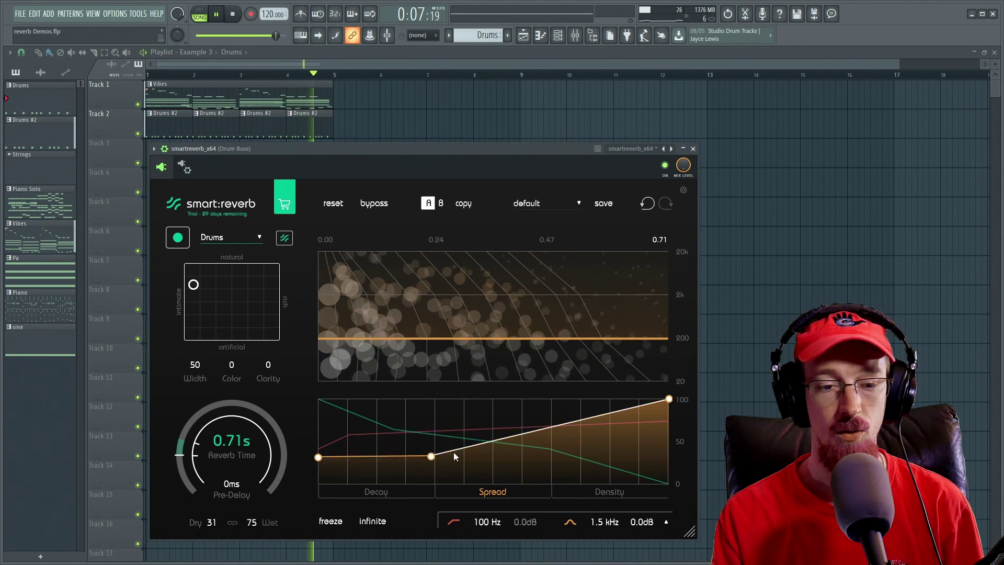
pyautogui.moveTo(670, 403); pyautogui.dragTo(664, 432)
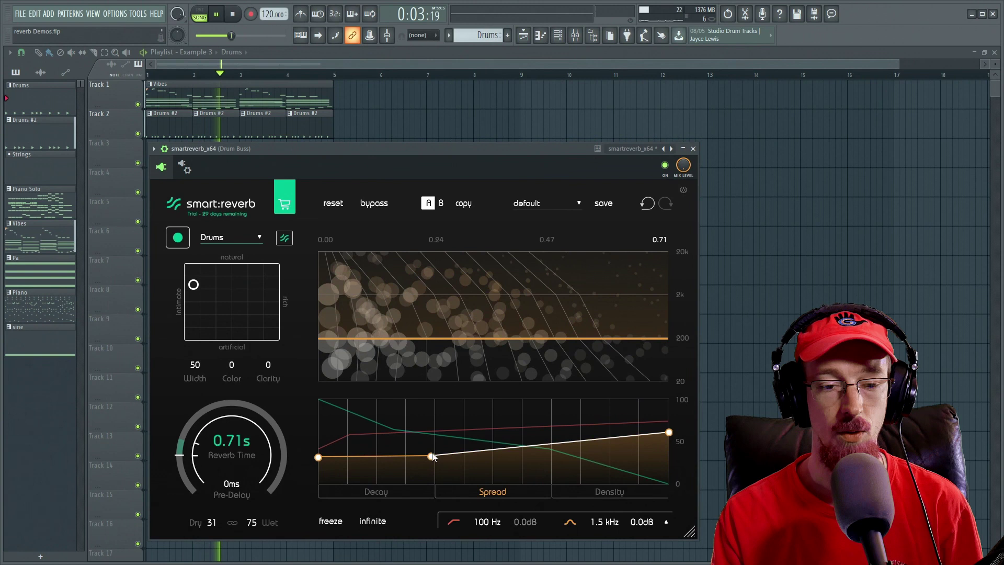
pyautogui.moveTo(431, 457); pyautogui.dragTo(428, 447)
pyautogui.press('space')
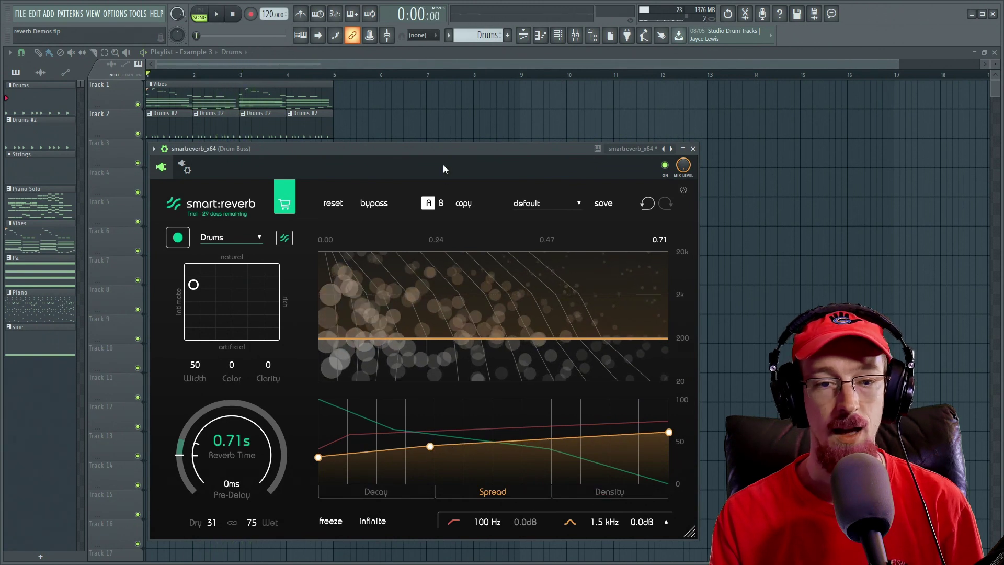
# Raise the Density curve's first node and right end to 100 and play the project
pyautogui.click(606, 496)
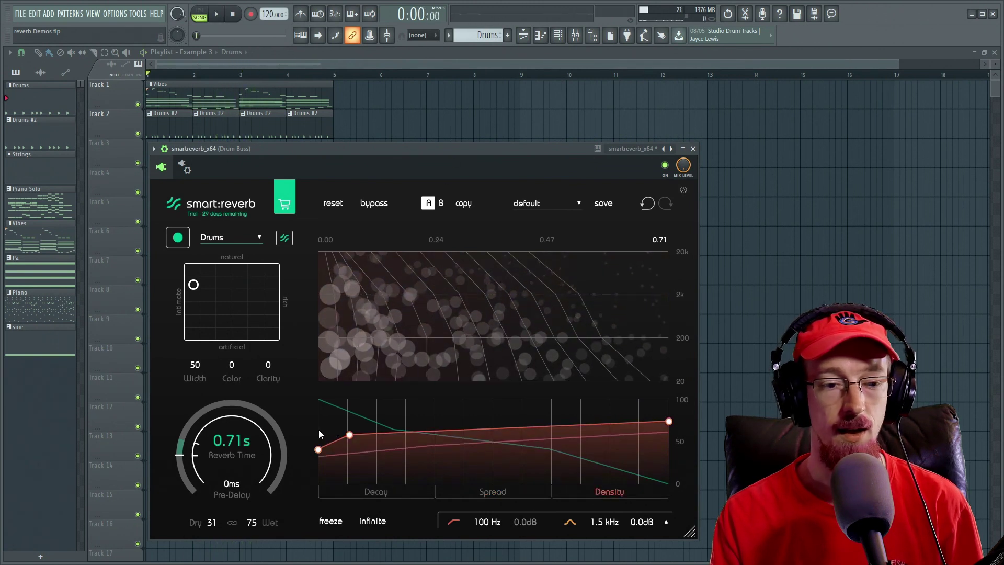
pyautogui.moveTo(348, 433); pyautogui.dragTo(345, 398)
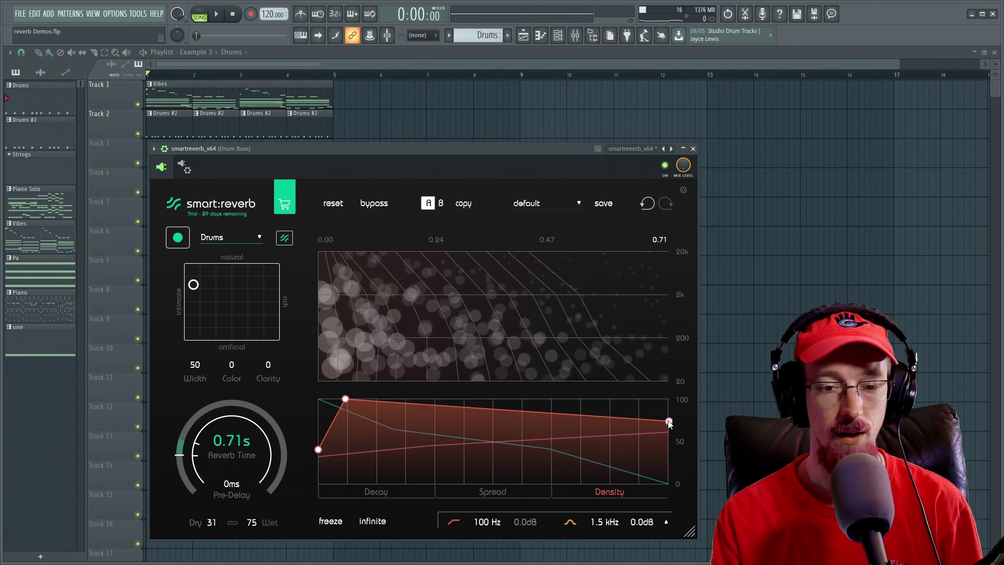
pyautogui.moveTo(669, 422); pyautogui.dragTo(669, 399)
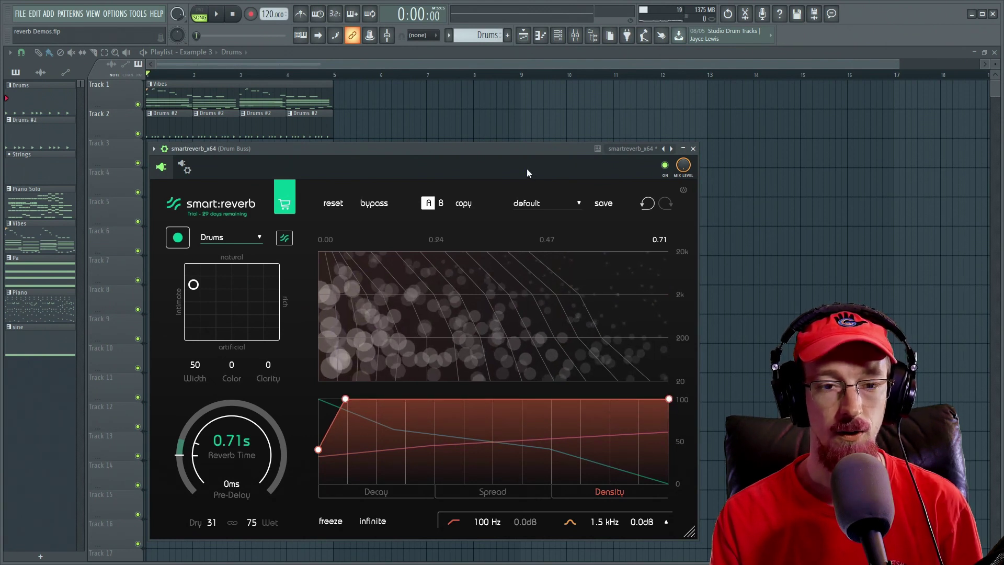
pyautogui.press('space')
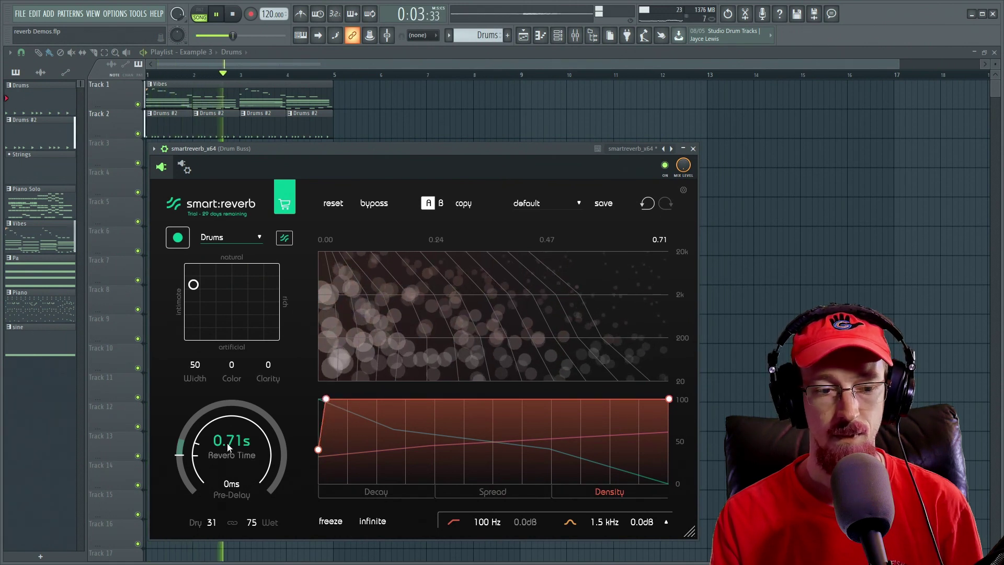
pyautogui.scroll(3, 227, 440)
pyautogui.scroll(4, 224, 427)
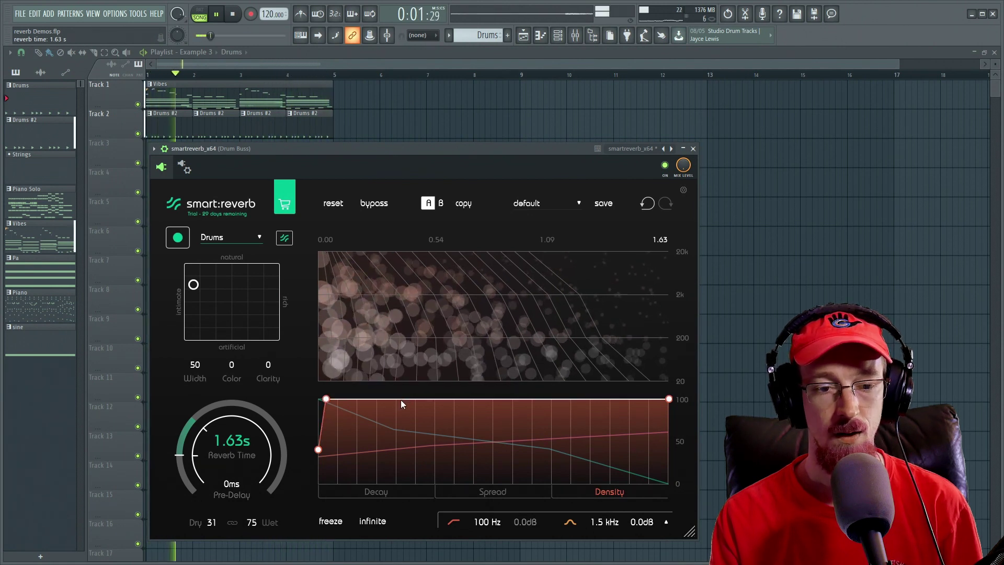
# Test lowering the Density curve, shorten Reverb Time to 0.65 s and return density to full
pyautogui.moveTo(400, 399); pyautogui.dragTo(407, 495)
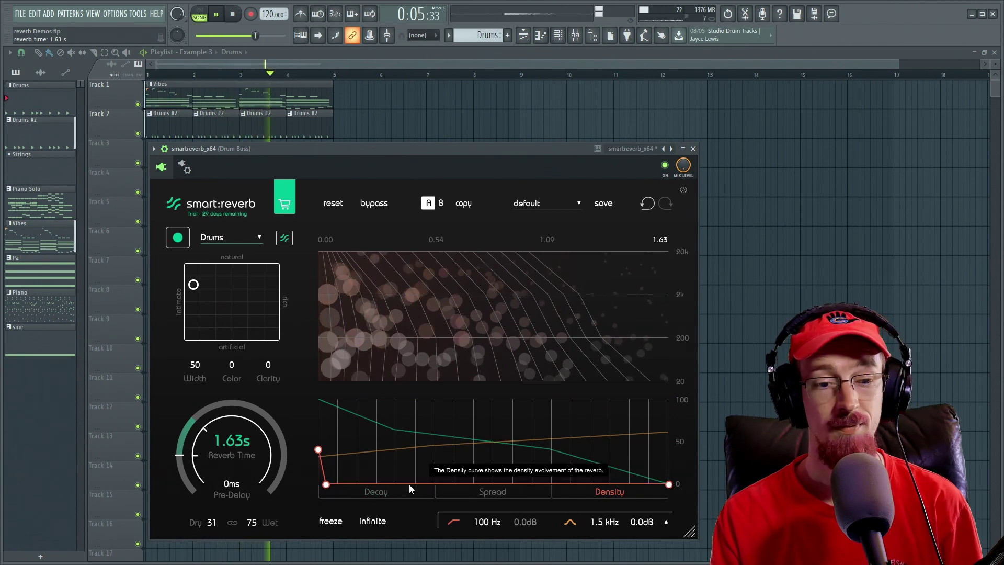
pyautogui.moveTo(408, 483); pyautogui.dragTo(407, 401)
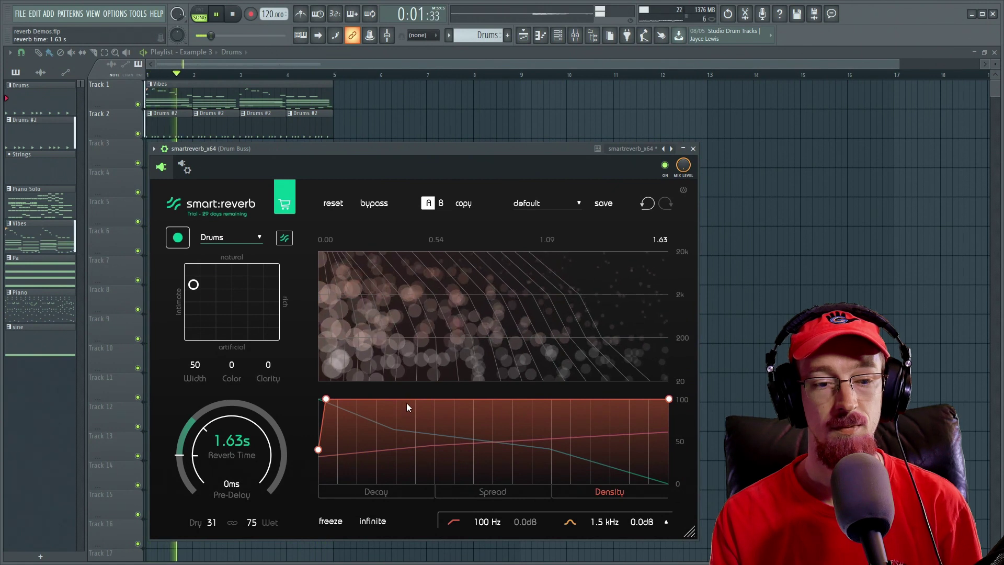
pyautogui.moveTo(407, 404); pyautogui.dragTo(405, 482)
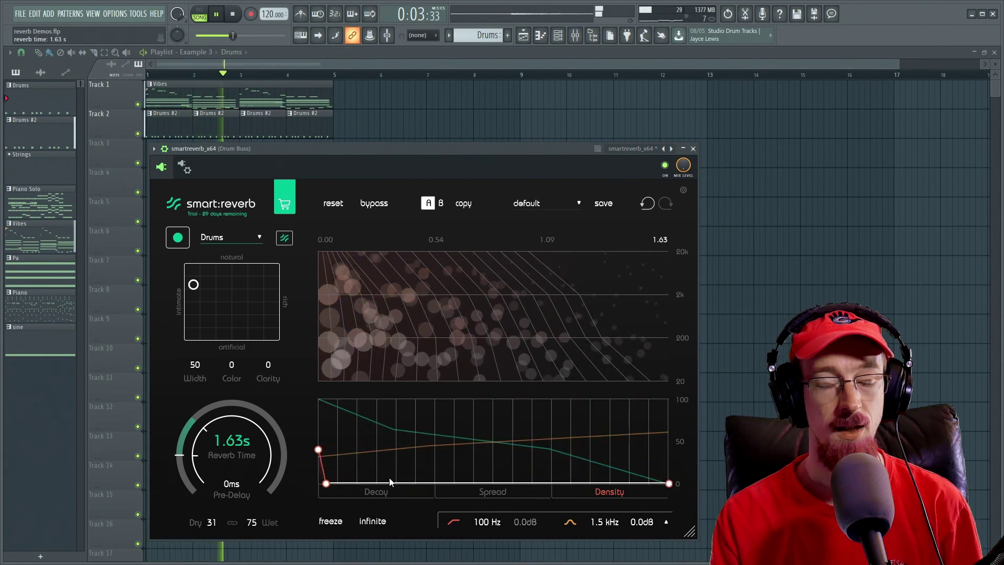
pyautogui.moveTo(237, 439); pyautogui.dragTo(232, 456)
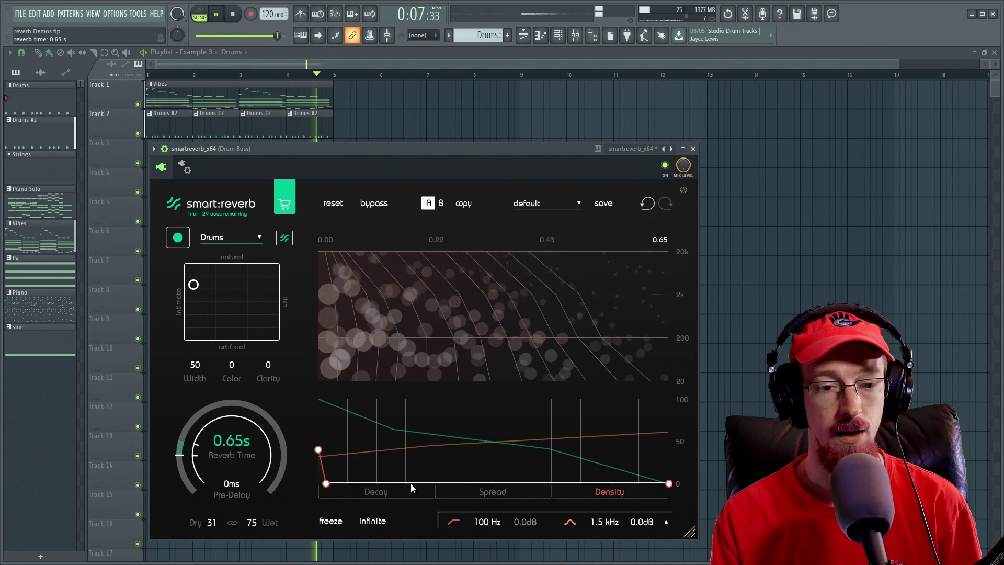
pyautogui.moveTo(413, 483); pyautogui.dragTo(415, 391)
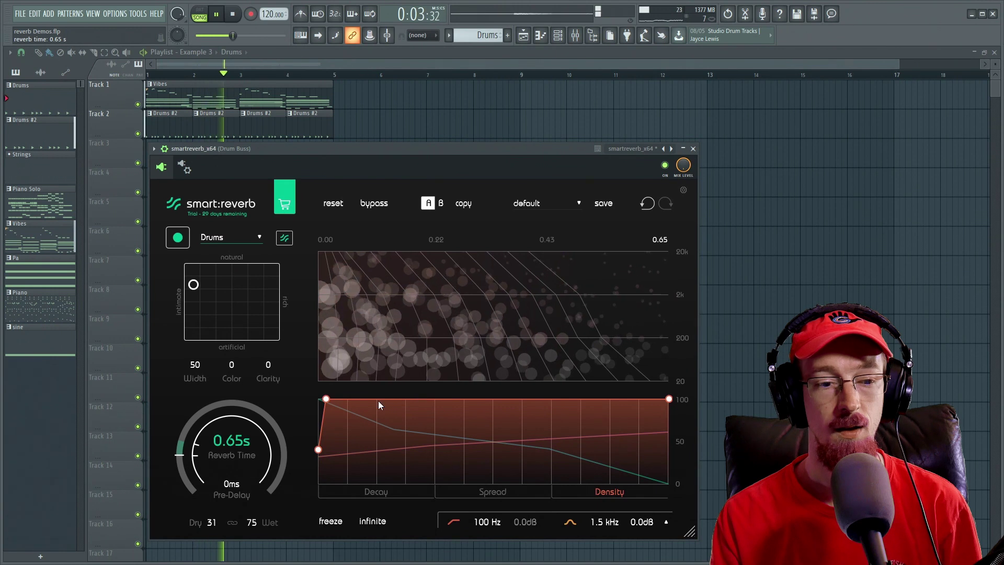
# Reshape the Density curve to start near 45 and rise to a plateau around 80 mid-tail
pyautogui.press('space')
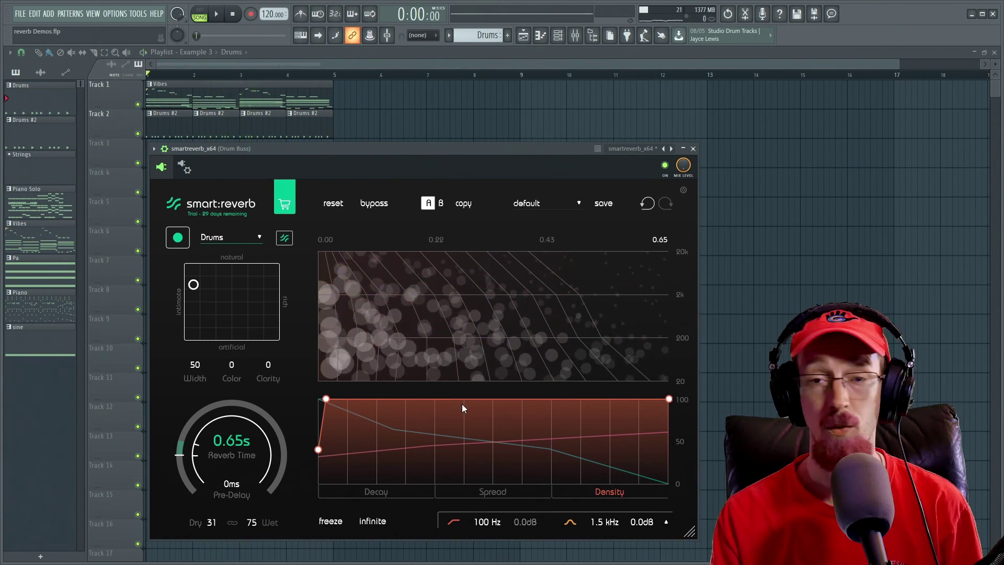
pyautogui.moveTo(456, 400); pyautogui.dragTo(337, 427)
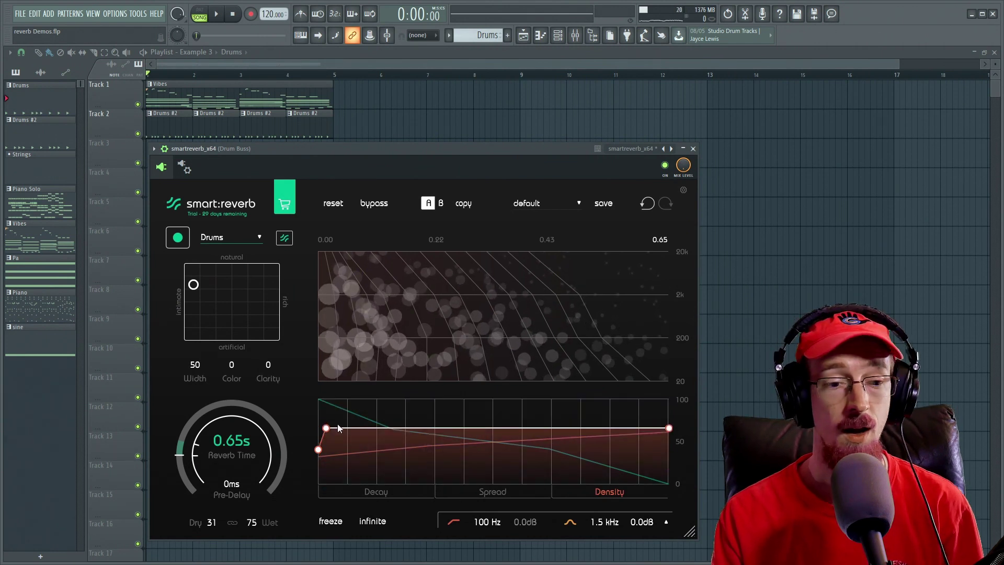
pyautogui.moveTo(421, 427); pyautogui.dragTo(479, 426)
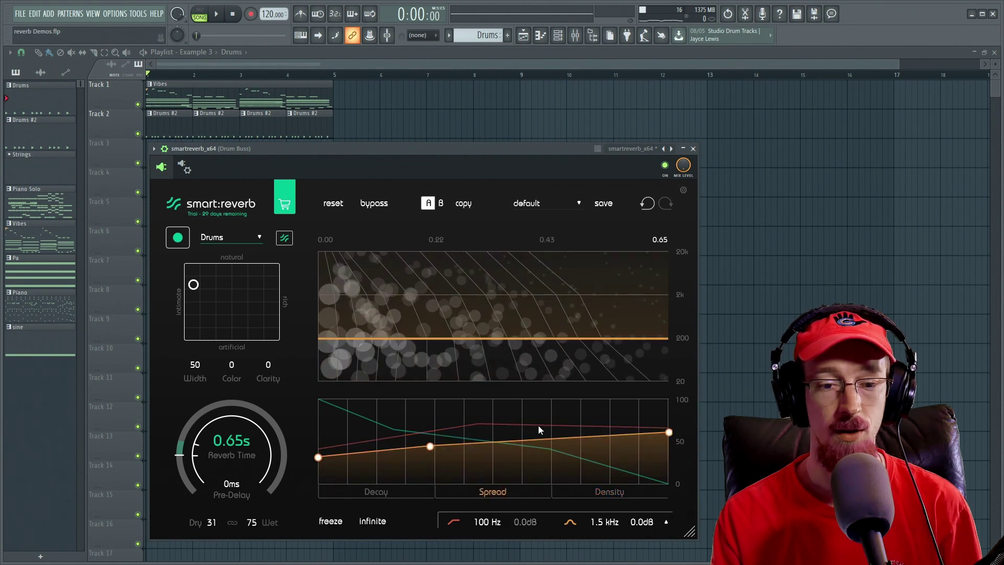
pyautogui.moveTo(579, 425); pyautogui.dragTo(580, 414)
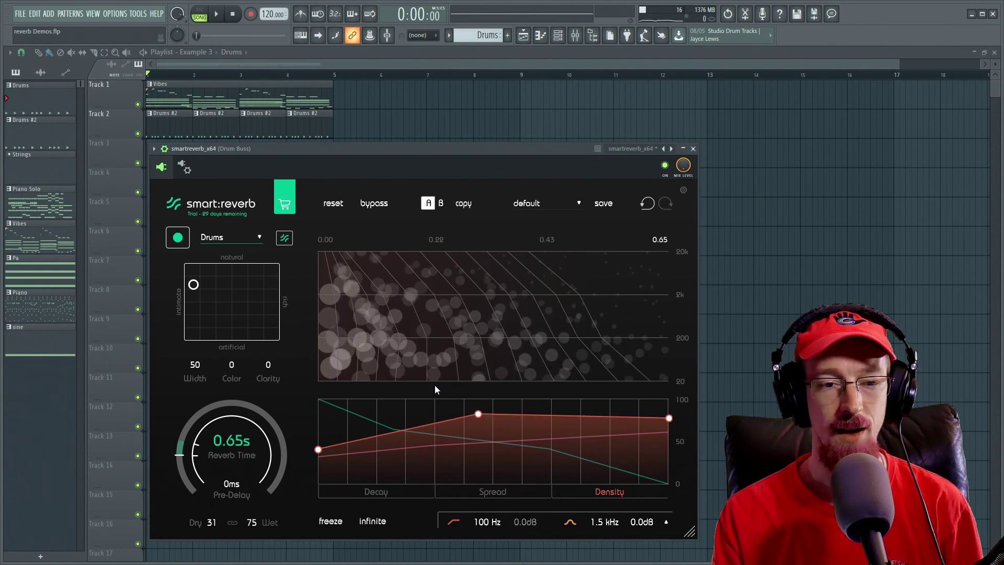
# Bring up the smart:reverb Decay curve for editing
pyautogui.click(475, 487)
pyautogui.click(409, 494)
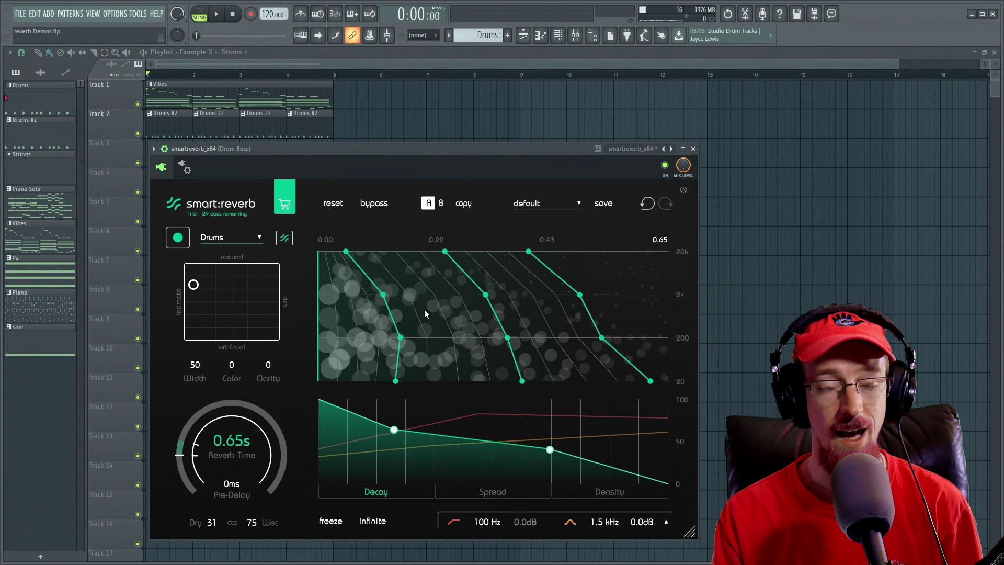
pyautogui.moveTo(537, 332)
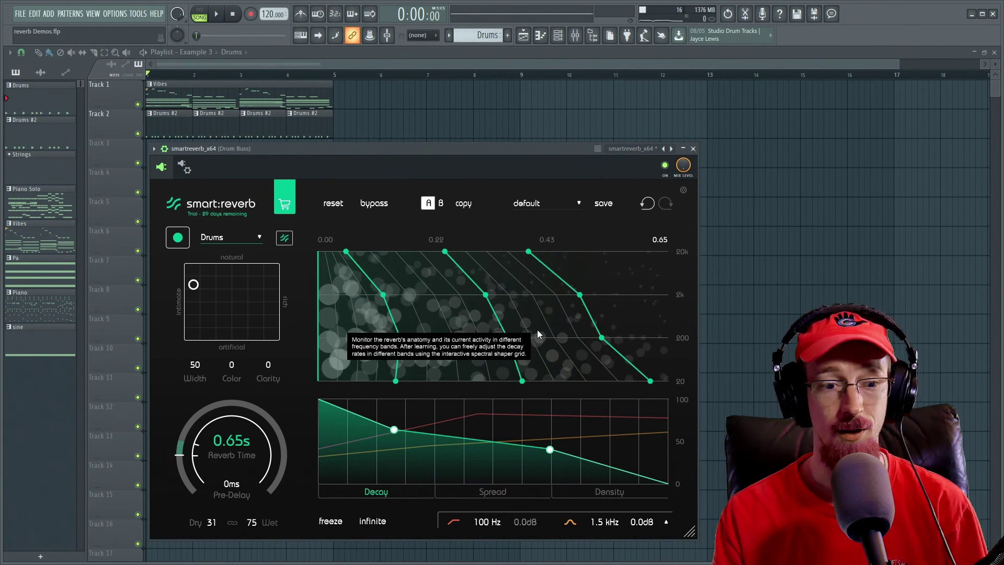
pyautogui.moveTo(592, 467)
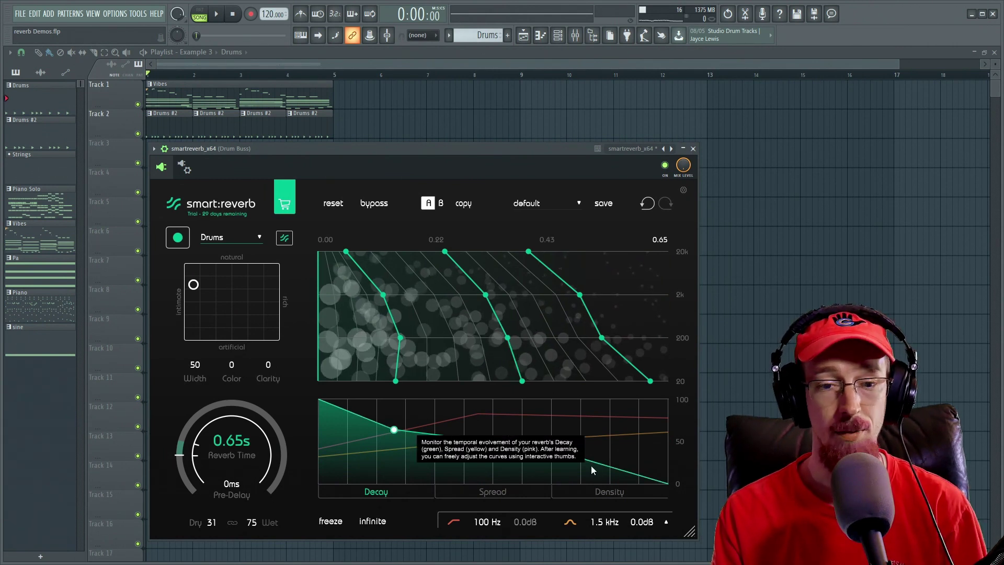
pyautogui.moveTo(467, 297)
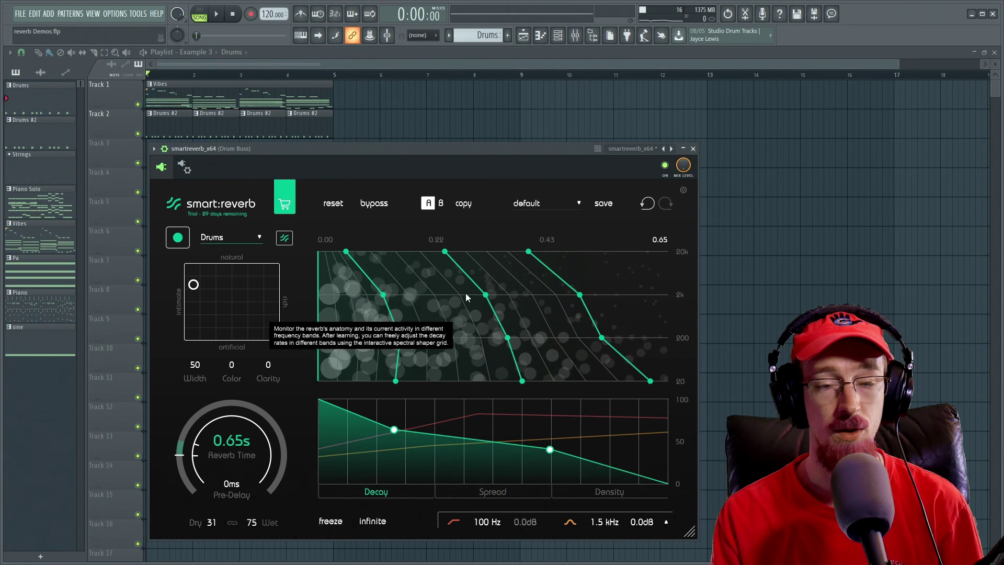
# Audition the freeze and infinite tail modes during playback, leaving freeze switched off
pyautogui.press('space')
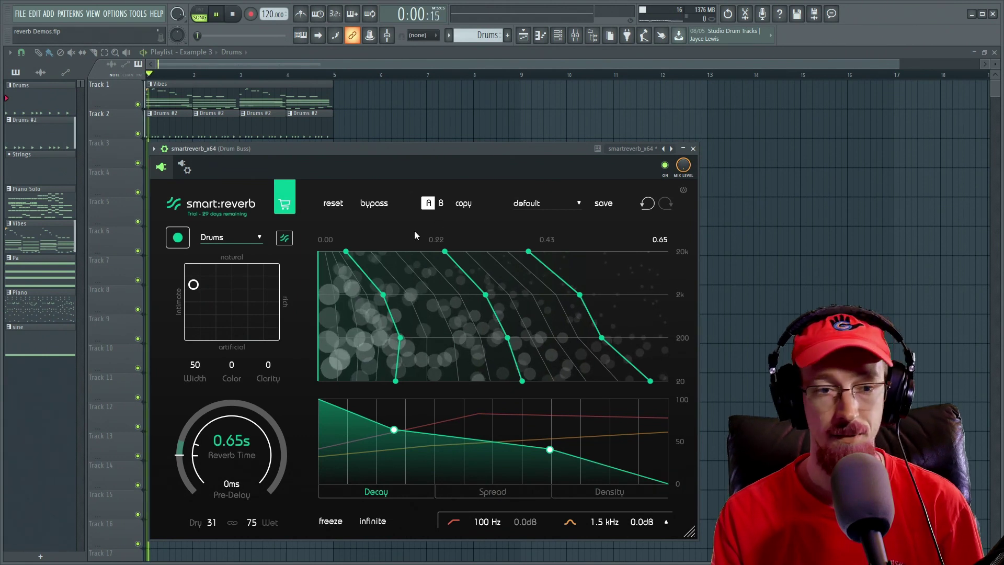
pyautogui.click(331, 522)
pyautogui.press('space')
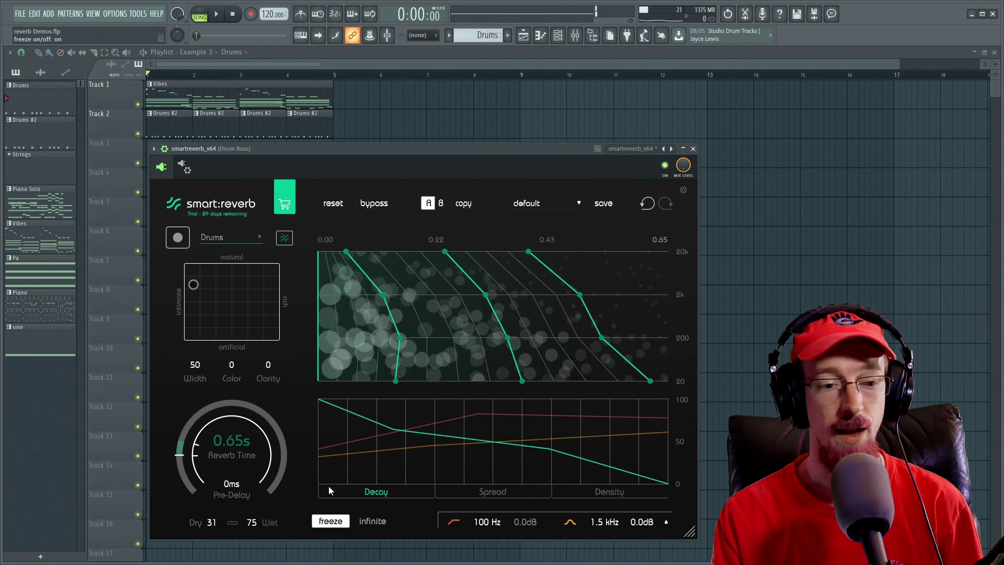
pyautogui.click(331, 522)
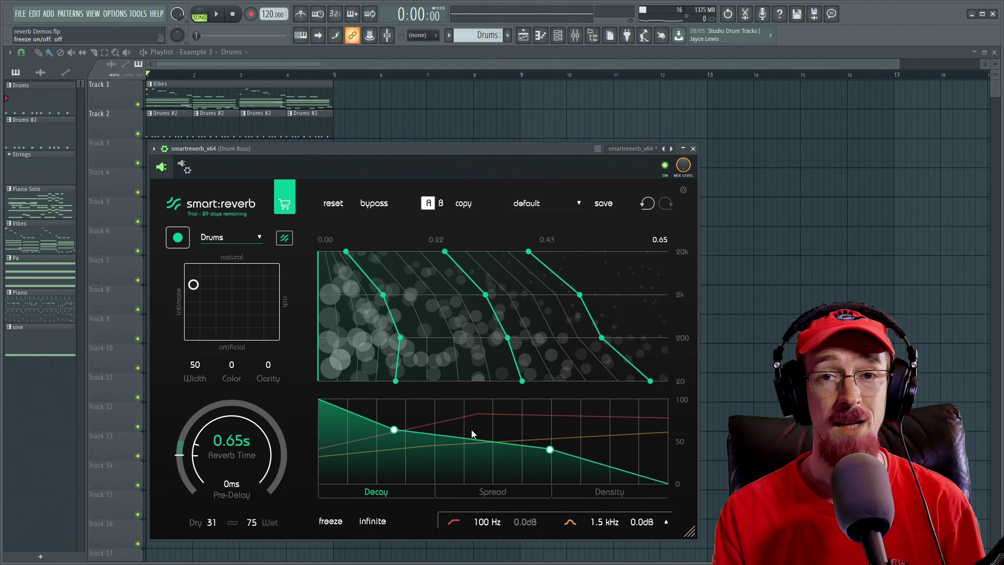
pyautogui.click(382, 523)
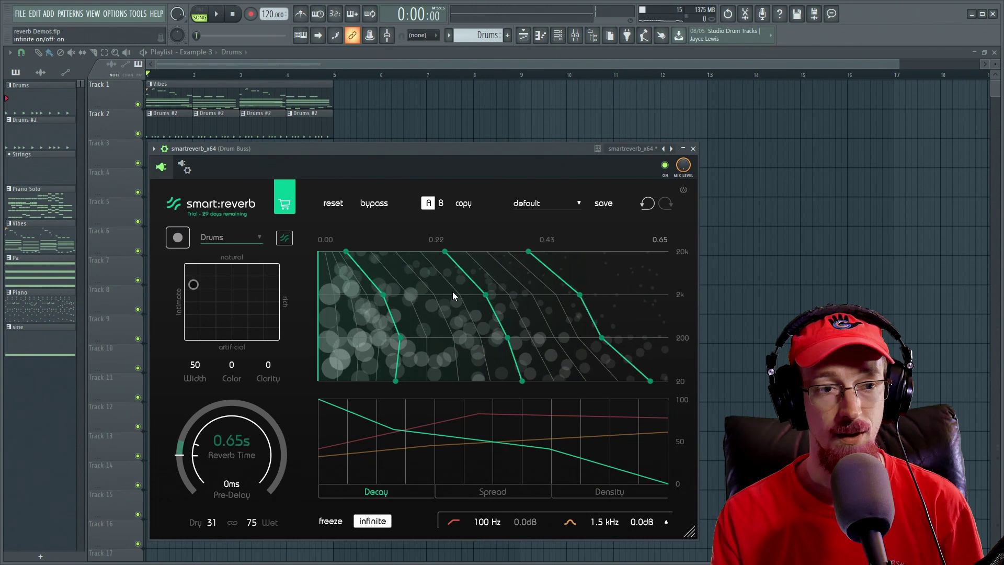
pyautogui.press('space')
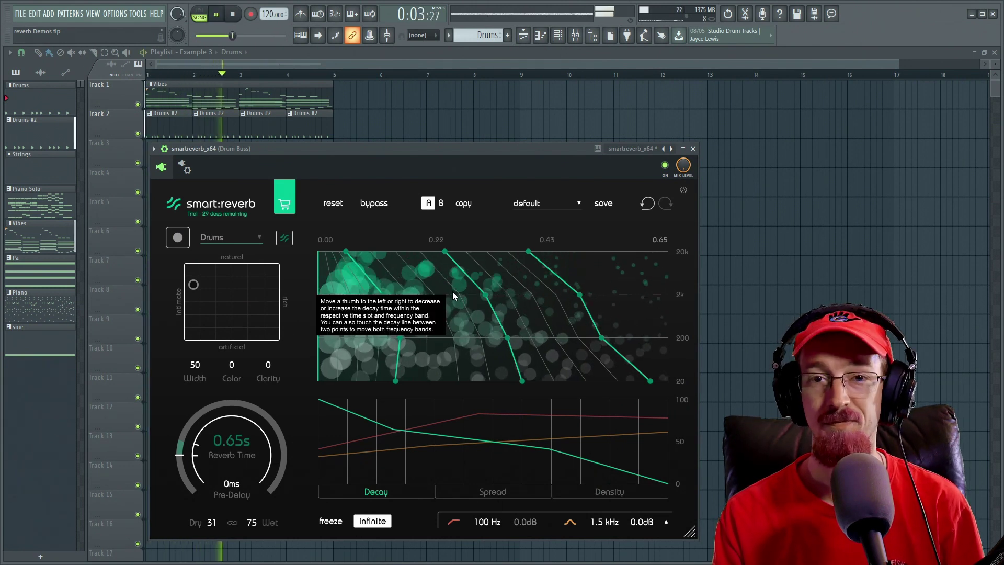
pyautogui.press('space')
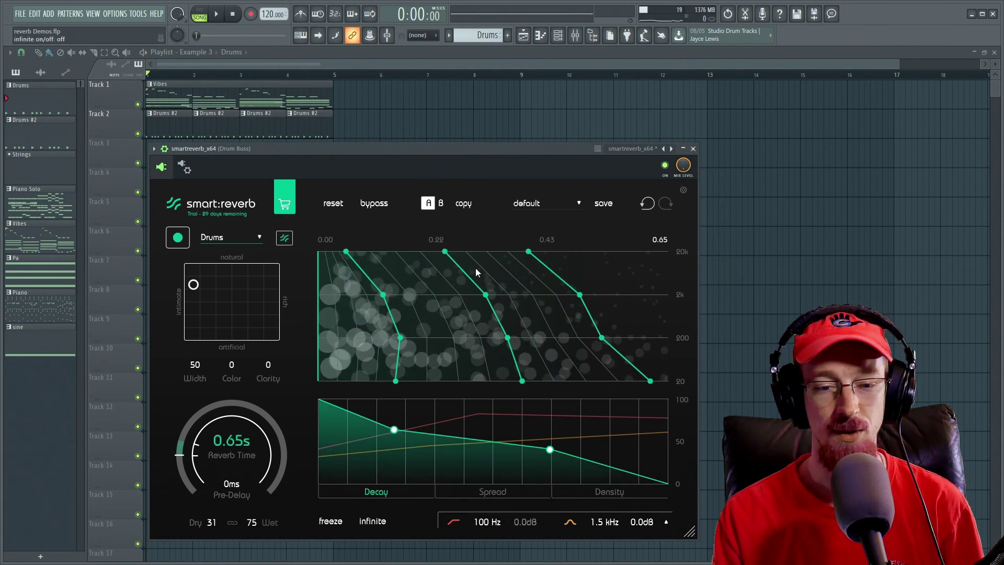
pyautogui.moveTo(484, 265)
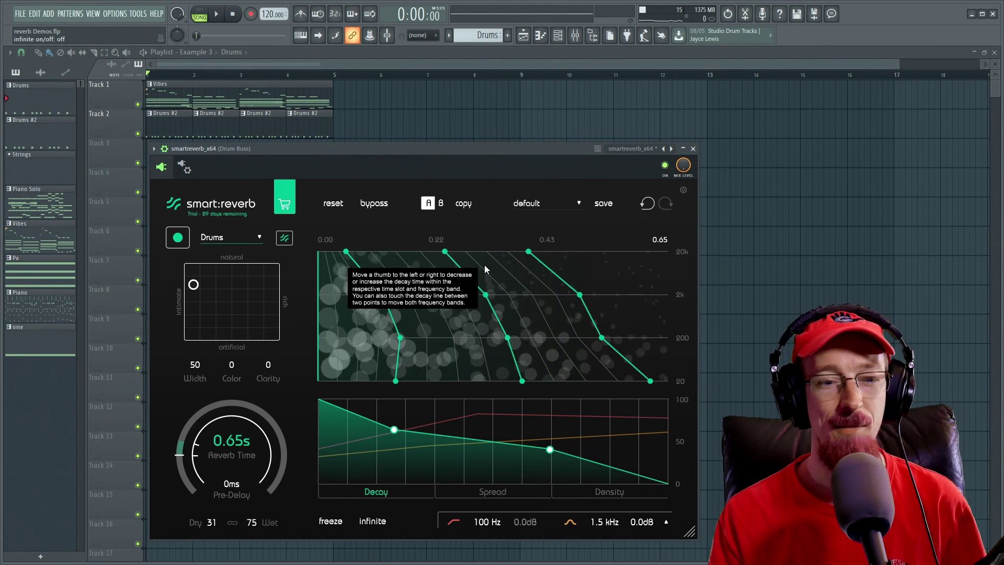
# Expand the EQ curve and audition band moves: boost band 2, pull the low band to 78 Hz
pyautogui.click(665, 522)
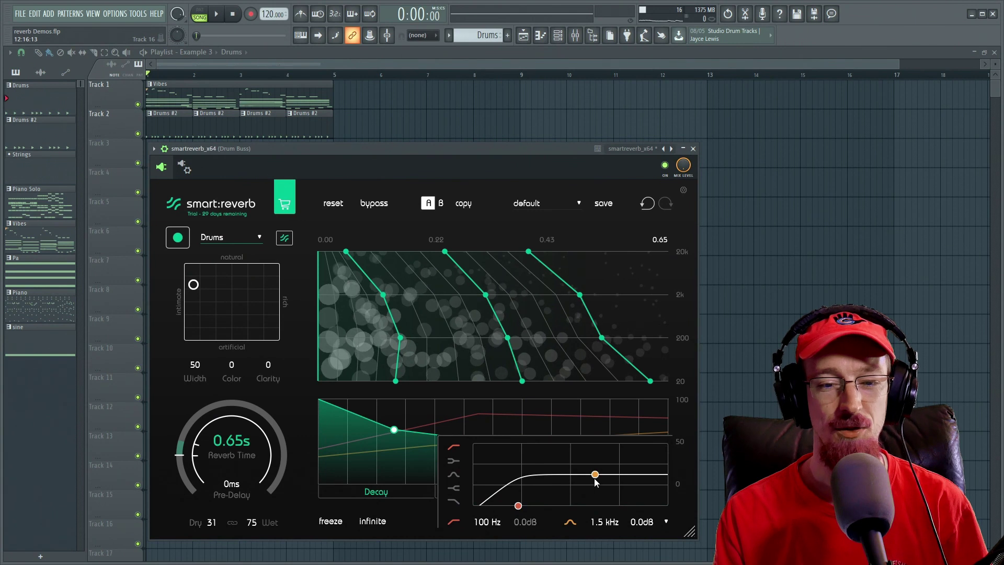
pyautogui.click(666, 522)
pyautogui.click(667, 522)
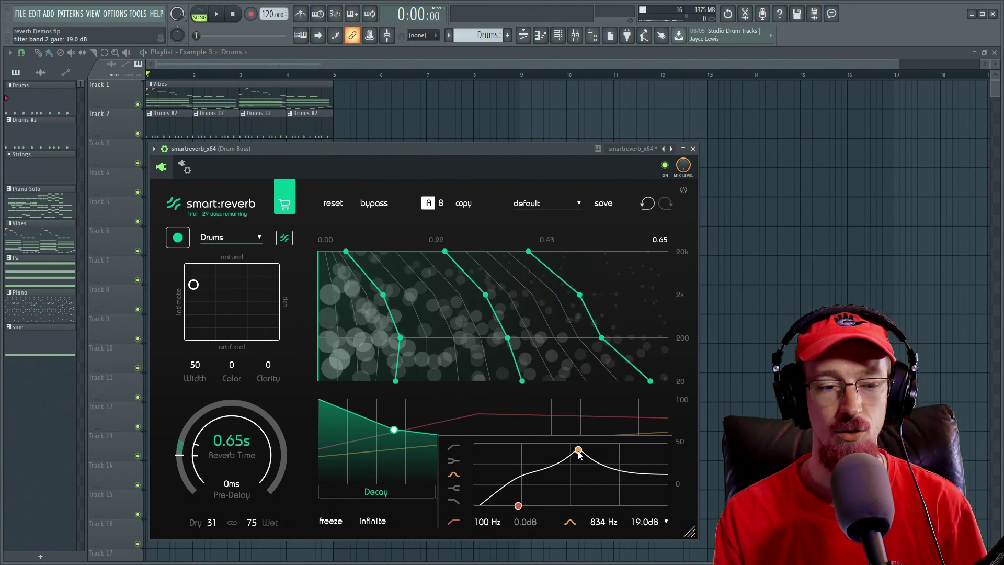
pyautogui.press('space')
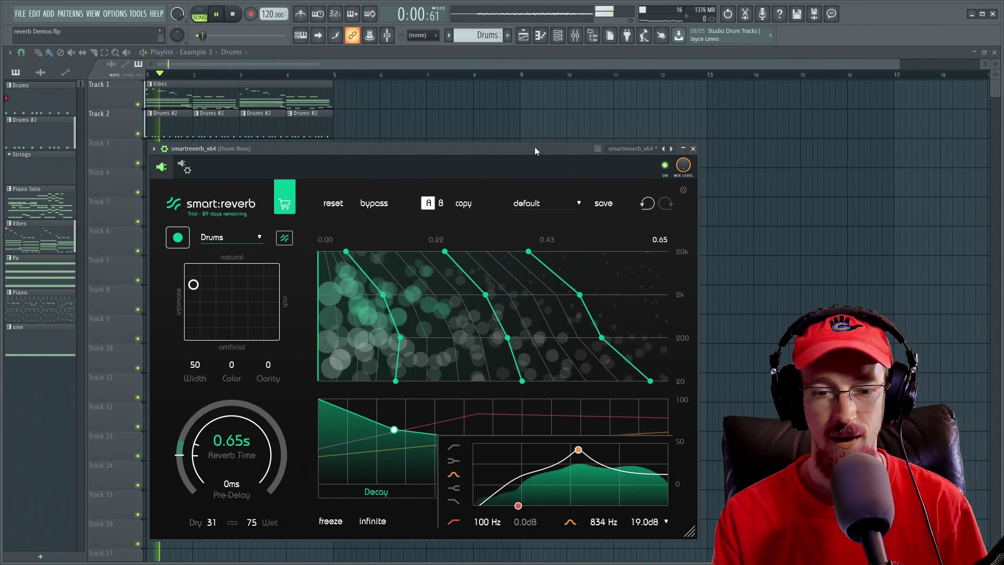
pyautogui.moveTo(645, 525)
pyautogui.mouseDown()
pyautogui.moveTo(645, 551)
pyautogui.moveTo(645, 517)
pyautogui.mouseUp()
pyautogui.moveTo(490, 526); pyautogui.dragTo(529, 496)
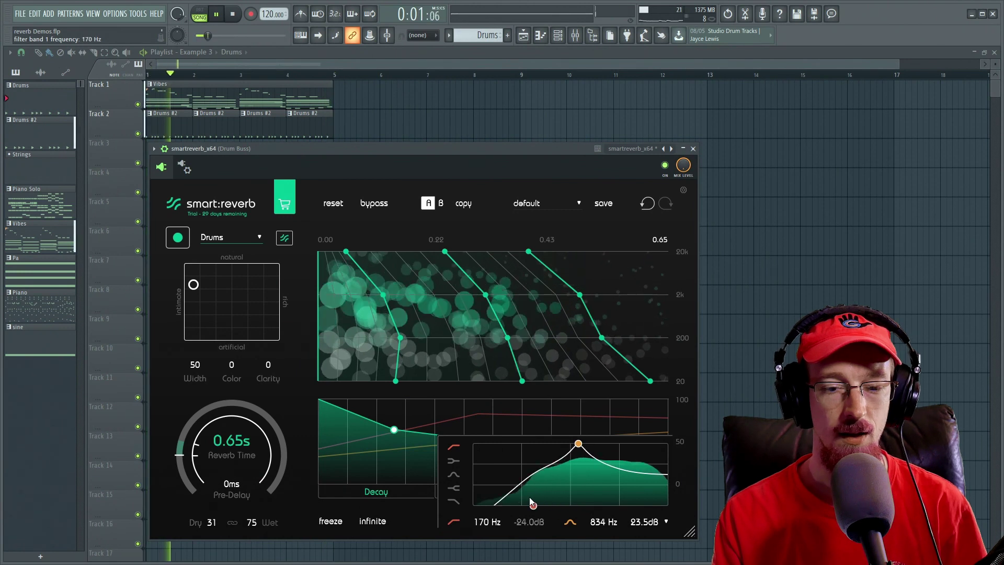
# Try a Low Shelf on band 1, then settle near flat: 74 Hz −1.0 dB, 1.1 kHz 0.0 dB
pyautogui.click(453, 460)
pyautogui.moveTo(533, 505); pyautogui.dragTo(542, 473)
pyautogui.press('space')
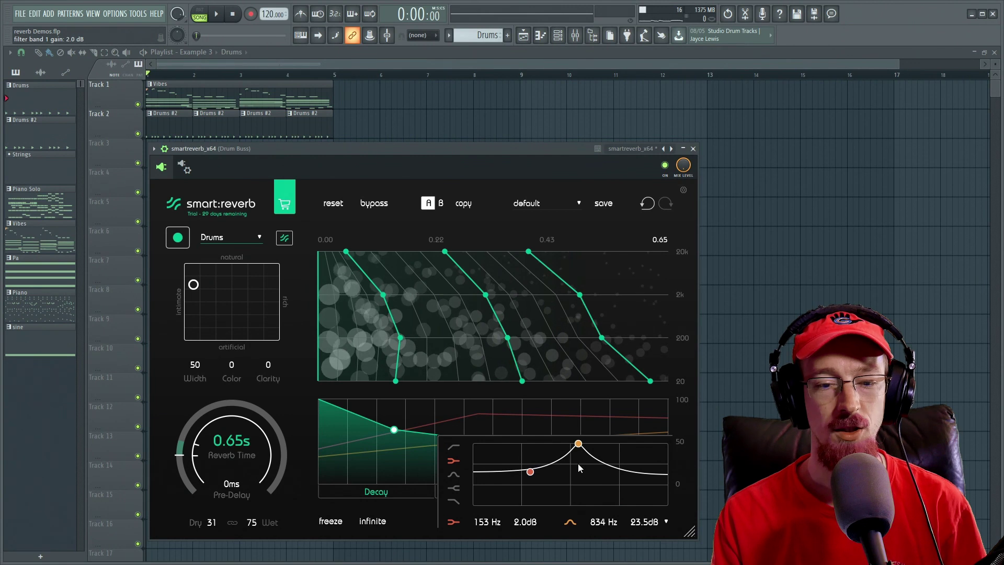
pyautogui.moveTo(578, 444); pyautogui.dragTo(585, 484)
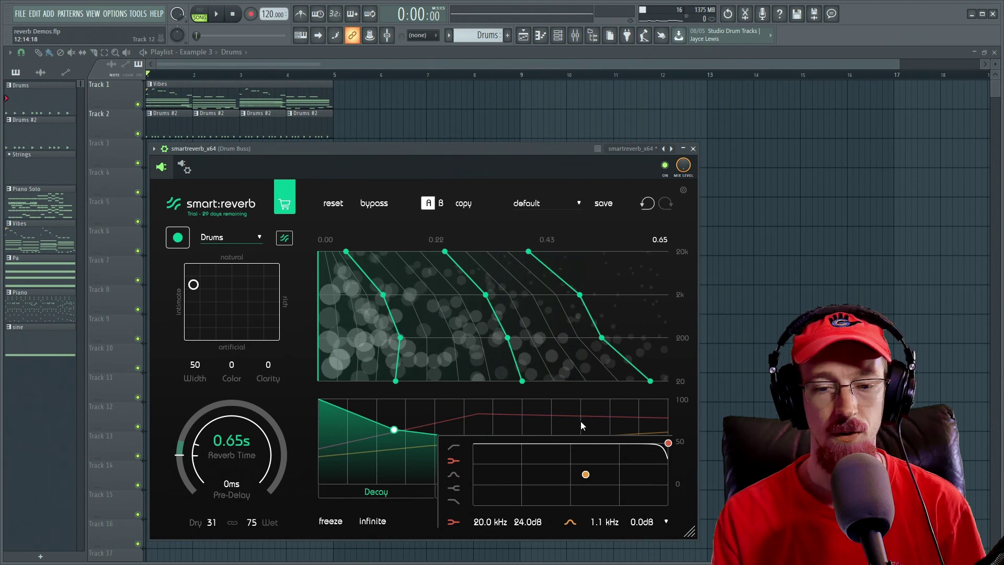
pyautogui.moveTo(672, 464); pyautogui.dragTo(510, 482)
pyautogui.press('space')
pyautogui.press('space')
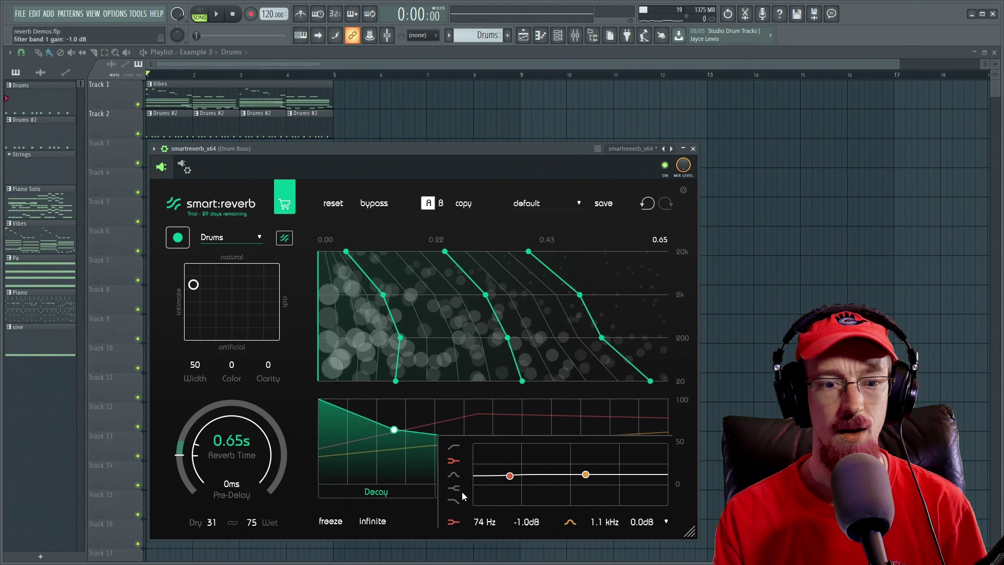
pyautogui.click(666, 521)
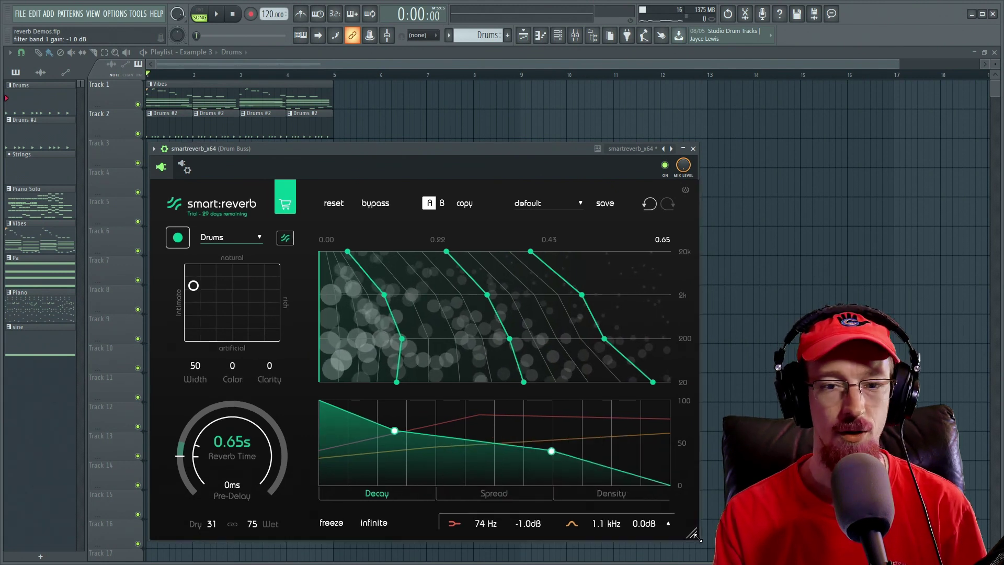
# Bypass the Piano Solo reverb to hear the piano dry, then stop playback
pyautogui.moveTo(690, 531)
pyautogui.mouseDown()
pyautogui.moveTo(747, 562)
pyautogui.moveTo(691, 532)
pyautogui.mouseUp()
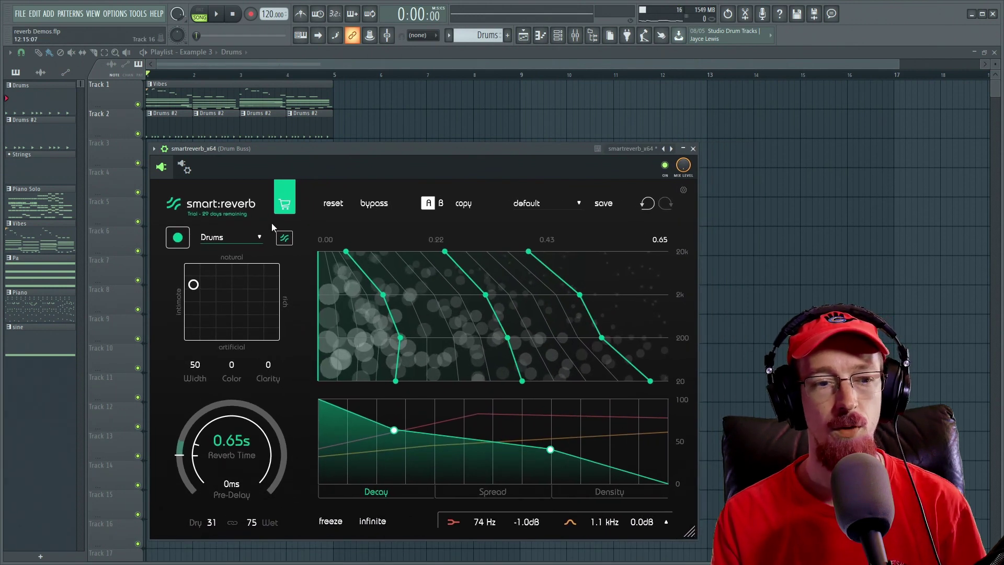
pyautogui.moveTo(246, 260)
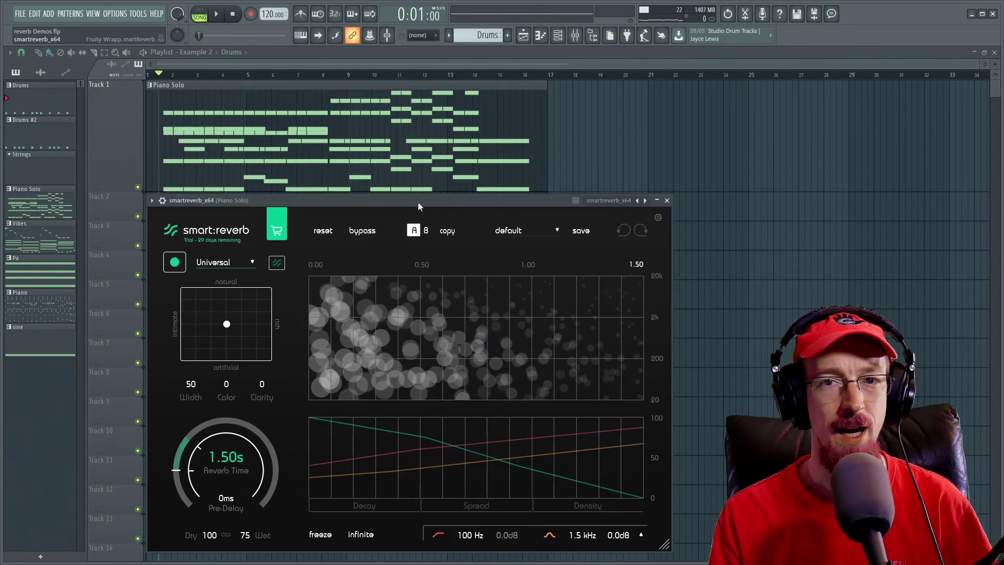
pyautogui.click(368, 231)
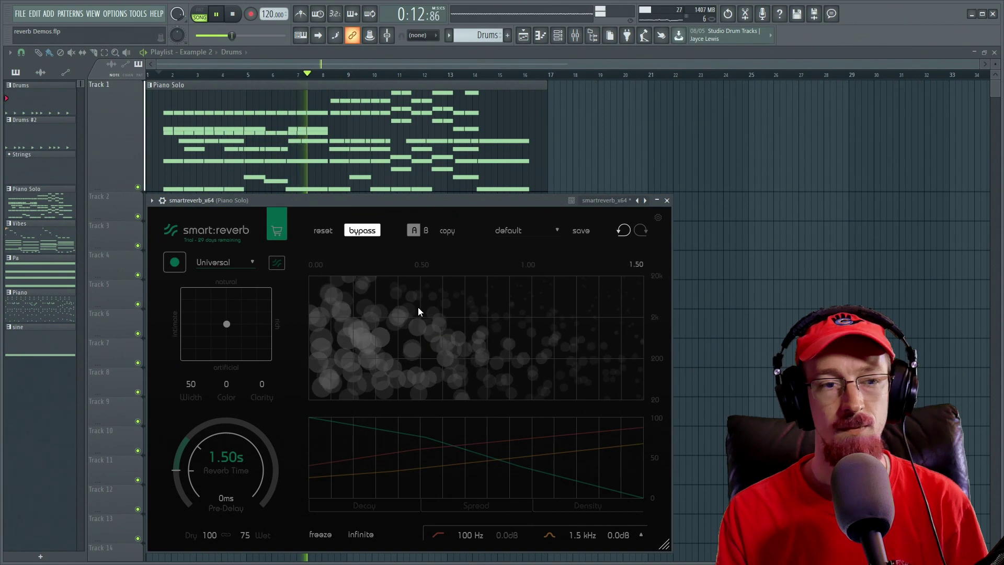
pyautogui.press('space')
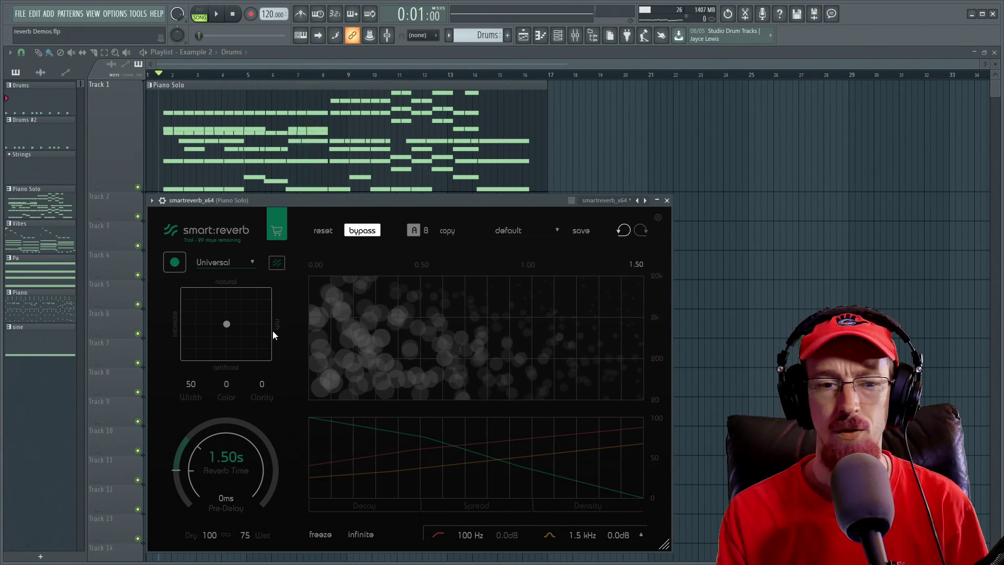
# Re-enable the reverb and lengthen its Reverb Time from 1.50 s to 6.55 s
pyautogui.click(366, 234)
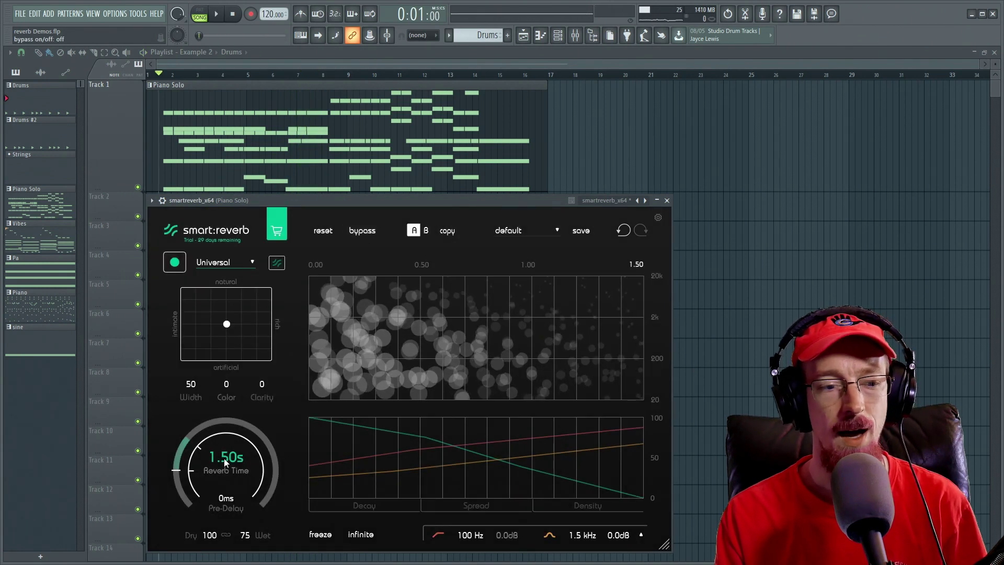
pyautogui.moveTo(224, 460); pyautogui.dragTo(230, 379)
pyautogui.scroll(1, 227, 462)
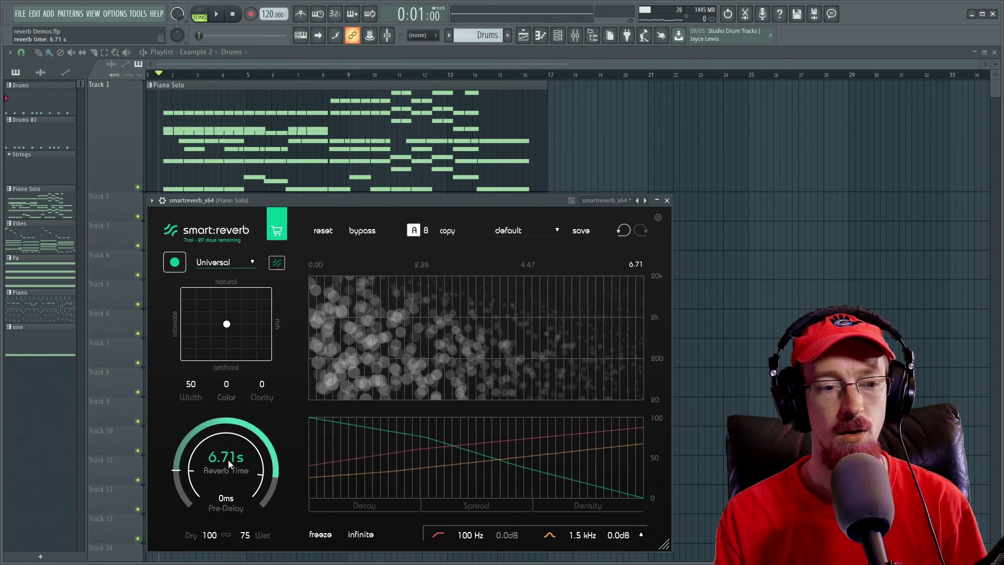
pyautogui.scroll(-2, 228, 462)
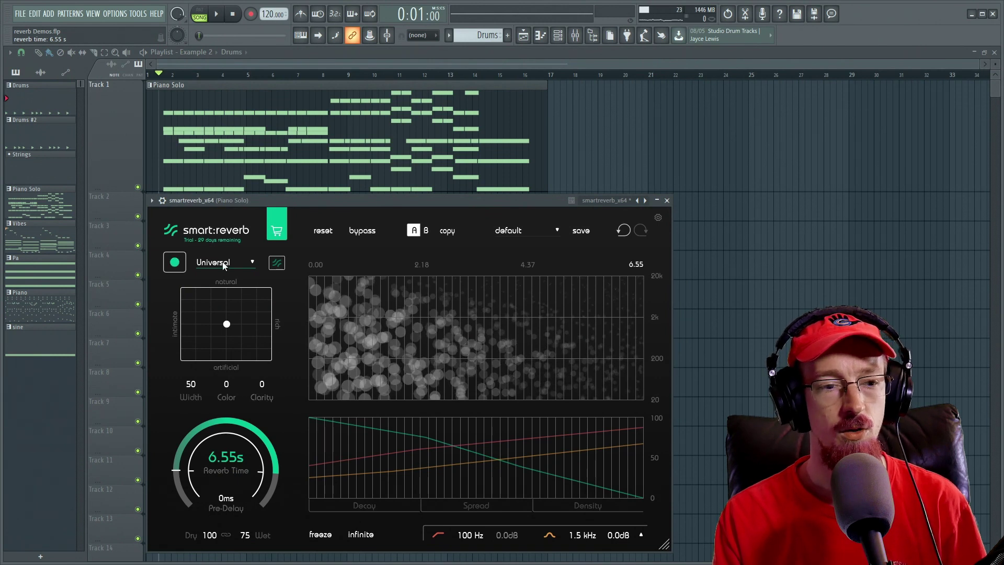
# Learn the piano with the Universal profile, setting Dry to 0 then raising it to 94
pyautogui.click(174, 263)
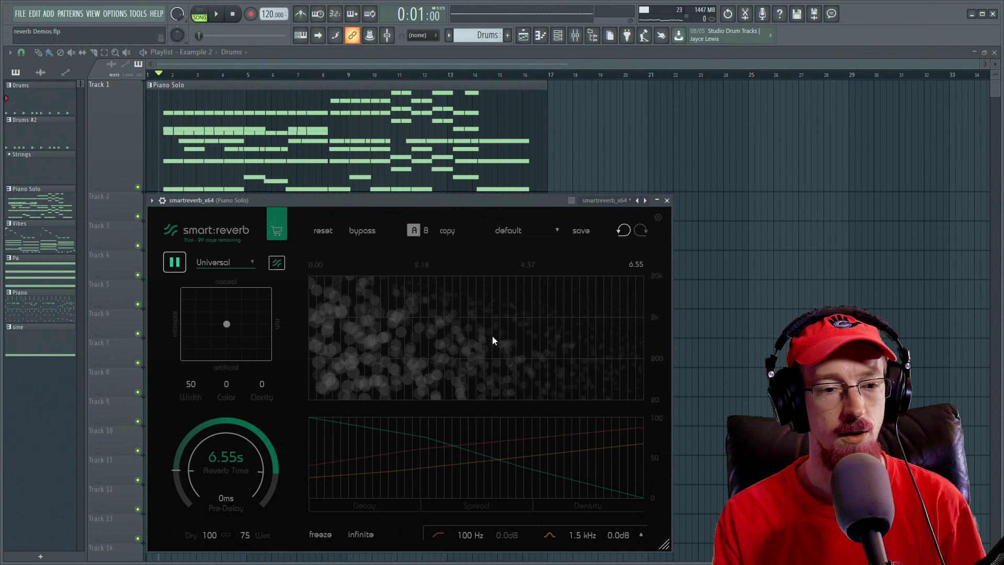
pyautogui.press('space')
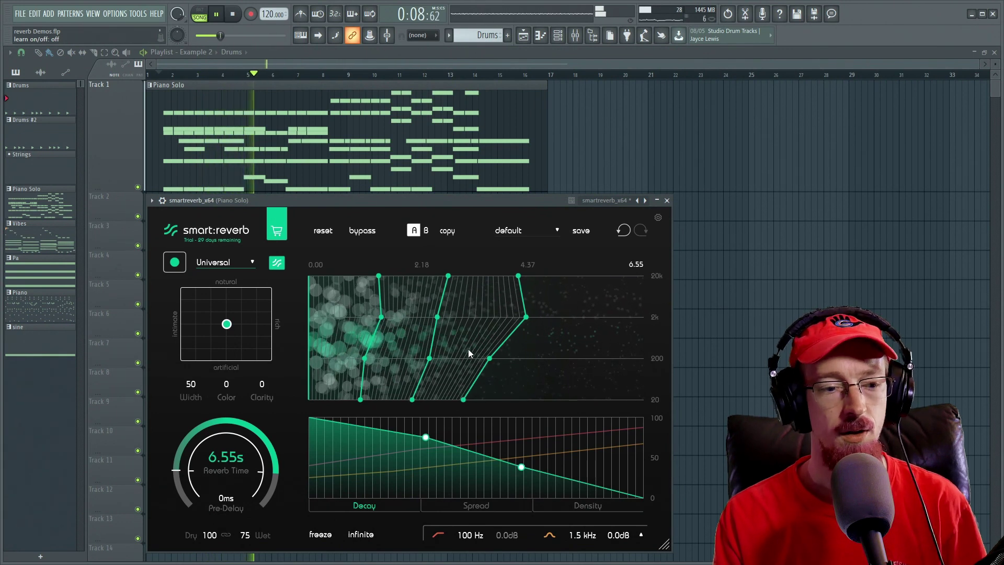
pyautogui.doubleClick(212, 534)
pyautogui.write('0')
pyautogui.press('Return')
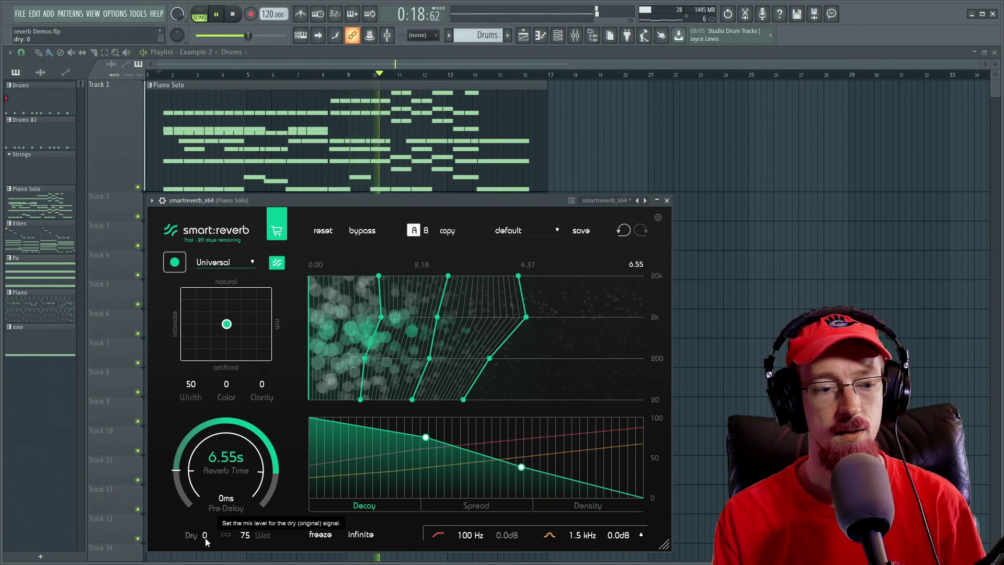
pyautogui.moveTo(206, 525); pyautogui.dragTo(220, 413)
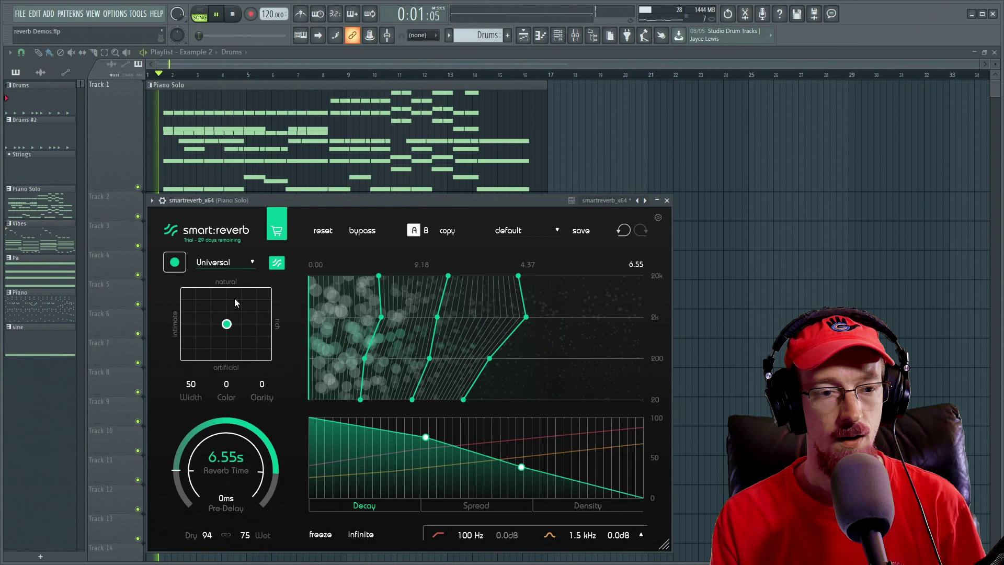
# Try the character pad toward rich, then artificial and intimate, and return it to centre
pyautogui.moveTo(234, 328); pyautogui.dragTo(227, 297)
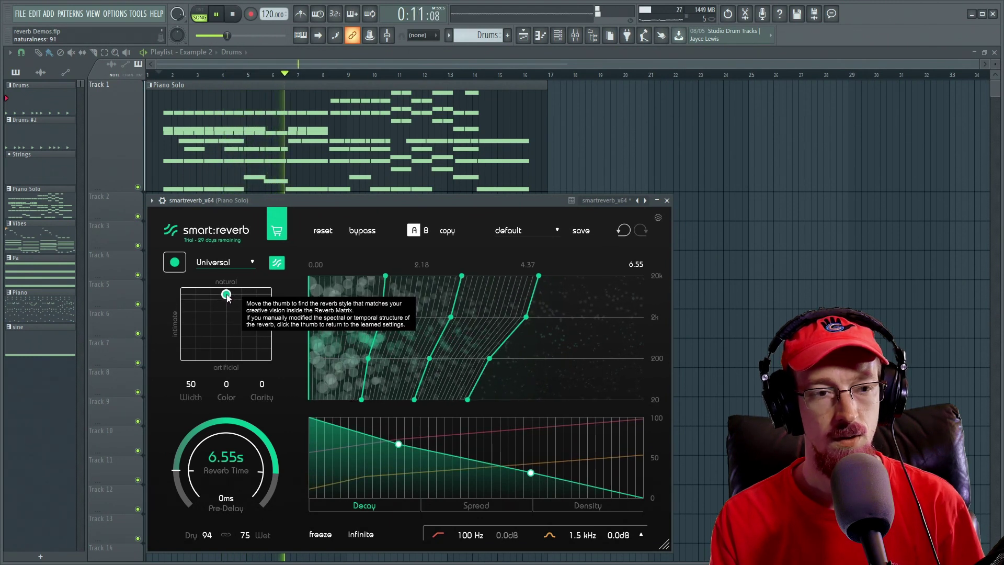
pyautogui.click(226, 299)
pyautogui.moveTo(227, 298); pyautogui.dragTo(222, 356)
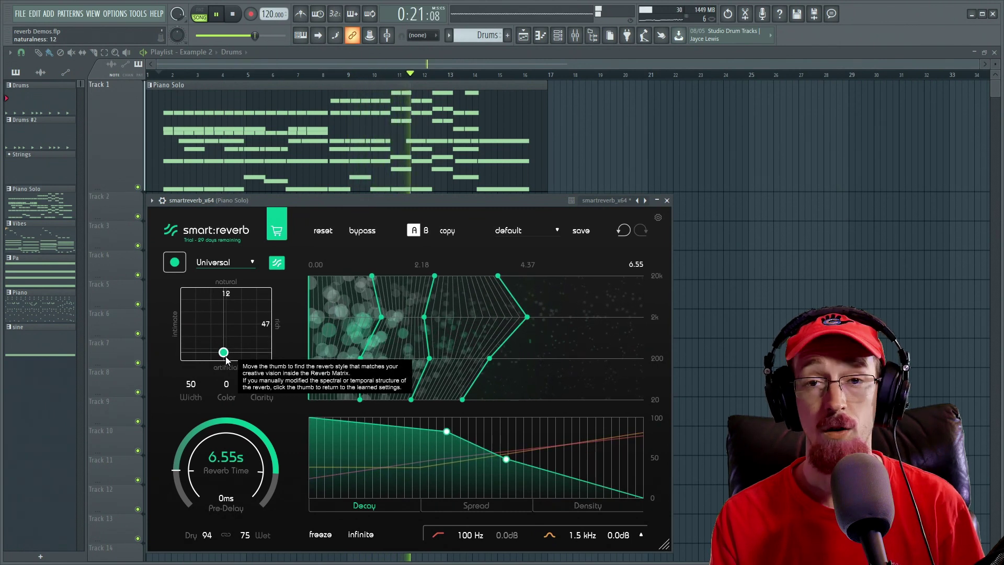
pyautogui.moveTo(228, 360); pyautogui.dragTo(230, 331)
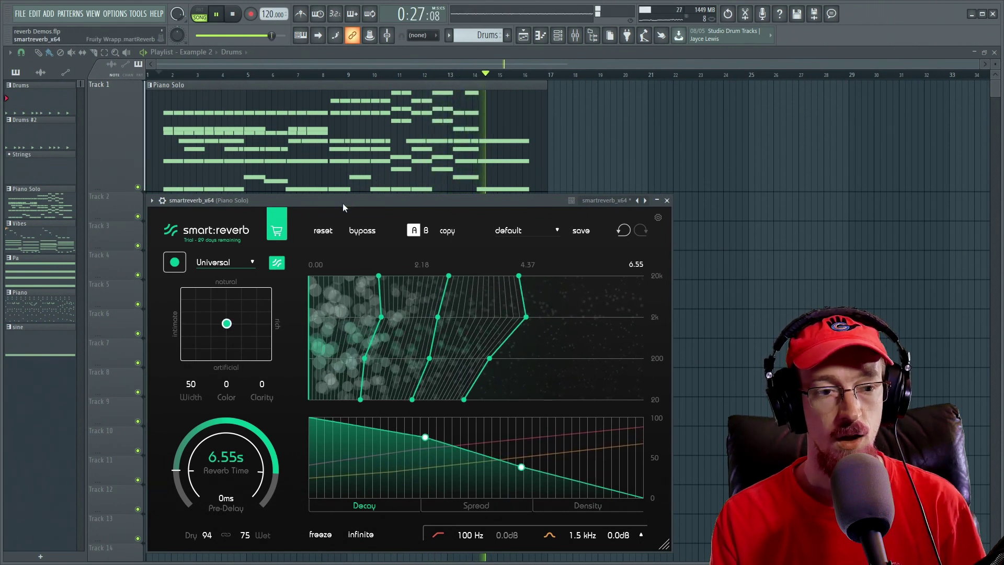
# Relearn the reverb with the Keys profile and push the character to natural, rich (naturalness 86)
pyautogui.press('space')
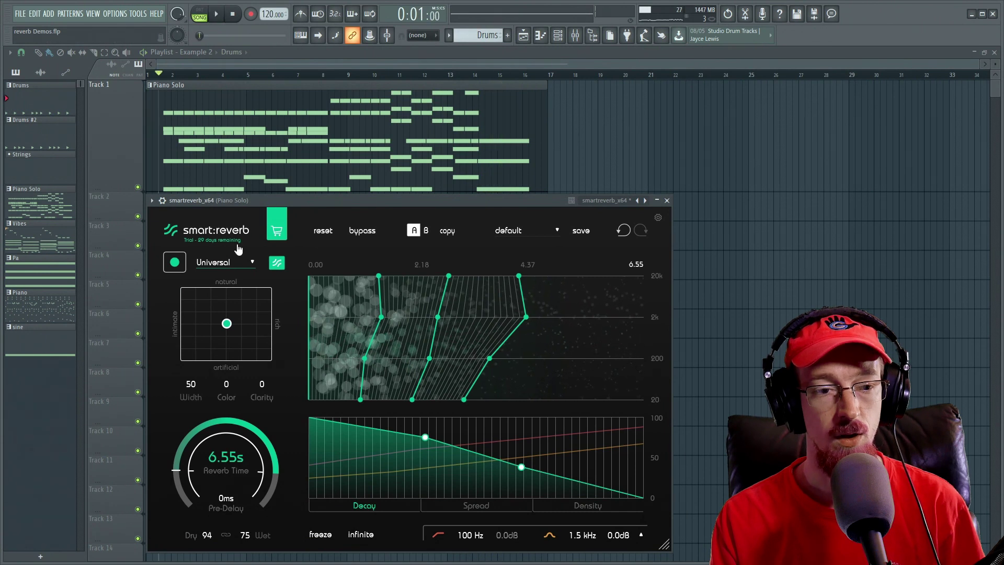
pyautogui.click(230, 262)
pyautogui.click(210, 328)
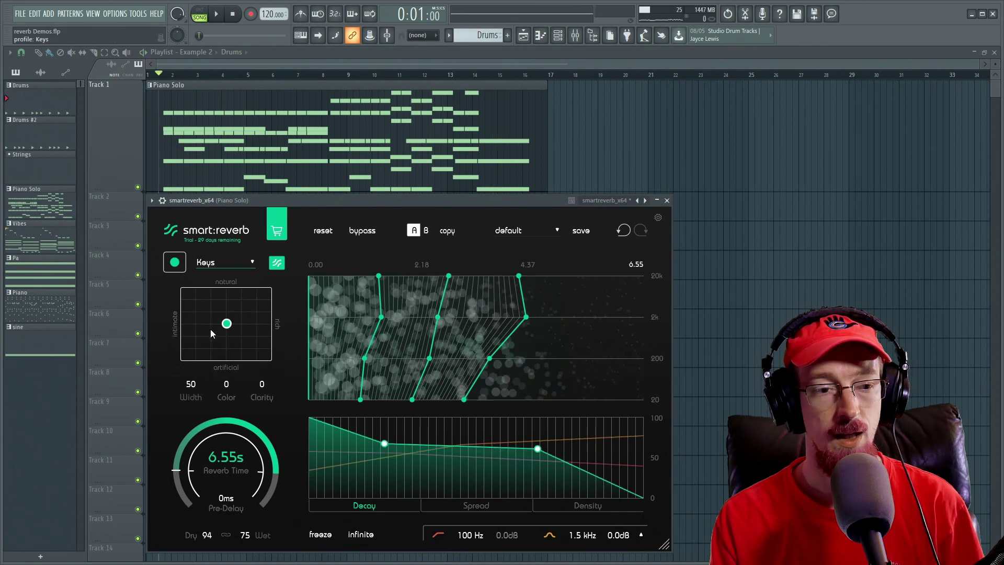
pyautogui.click(174, 262)
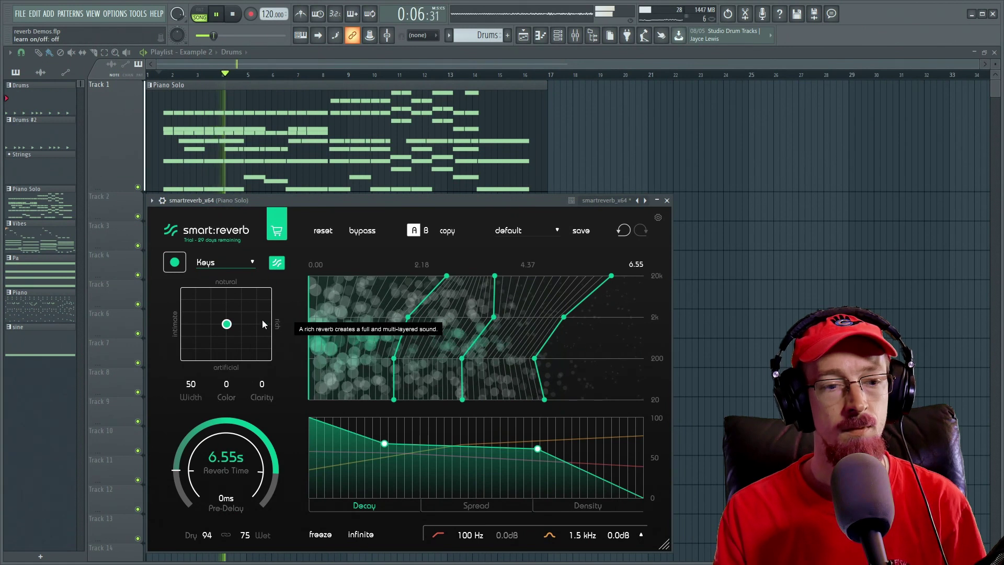
pyautogui.click(231, 326)
pyautogui.moveTo(230, 325); pyautogui.dragTo(245, 300)
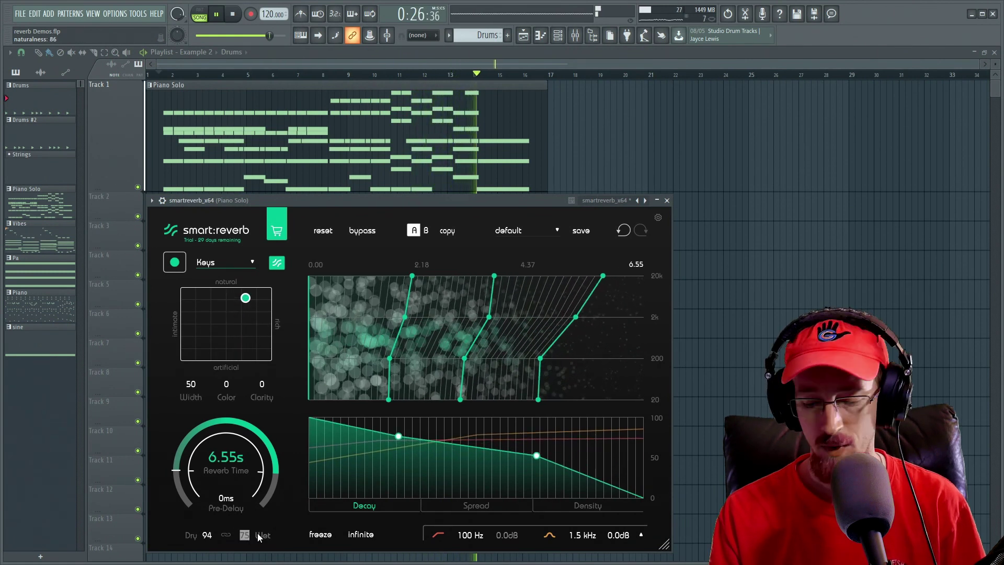
# Set Wet to 100, show the EQ curve, steer character toward intimate, and lower Color to −54
pyautogui.write('00')
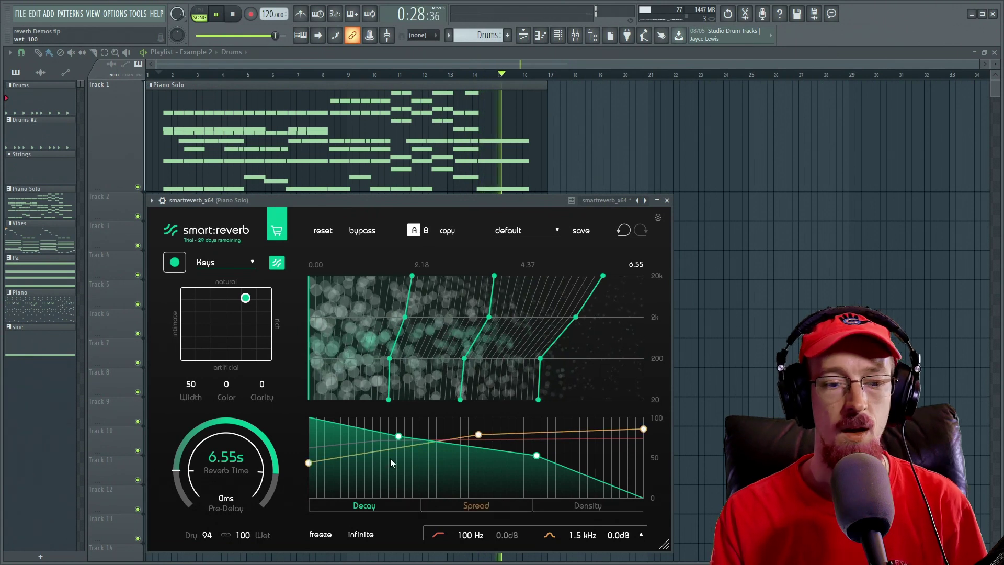
pyautogui.click(641, 535)
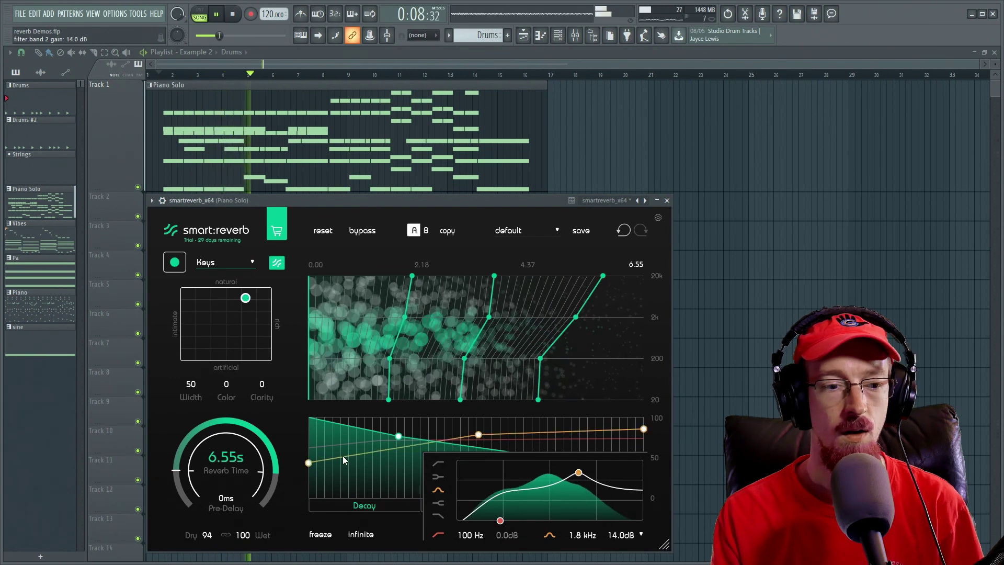
pyautogui.moveTo(245, 299)
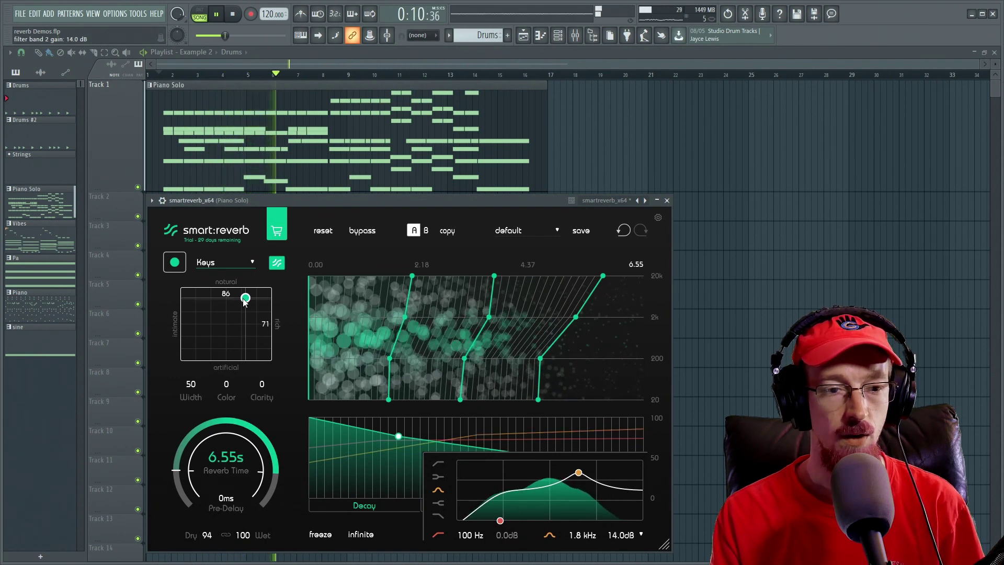
pyautogui.moveTo(245, 299); pyautogui.dragTo(215, 318)
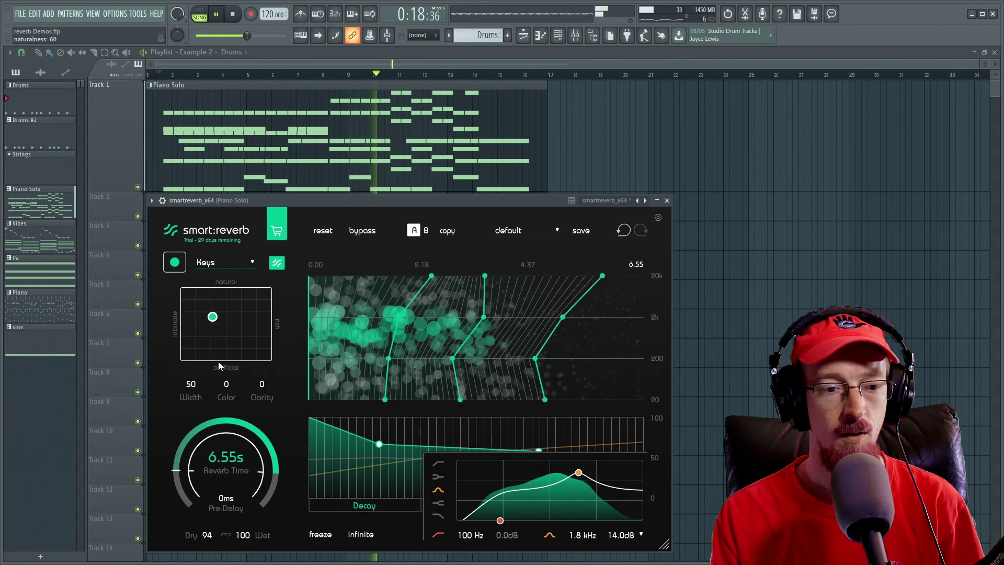
pyautogui.moveTo(226, 383); pyautogui.dragTo(228, 423)
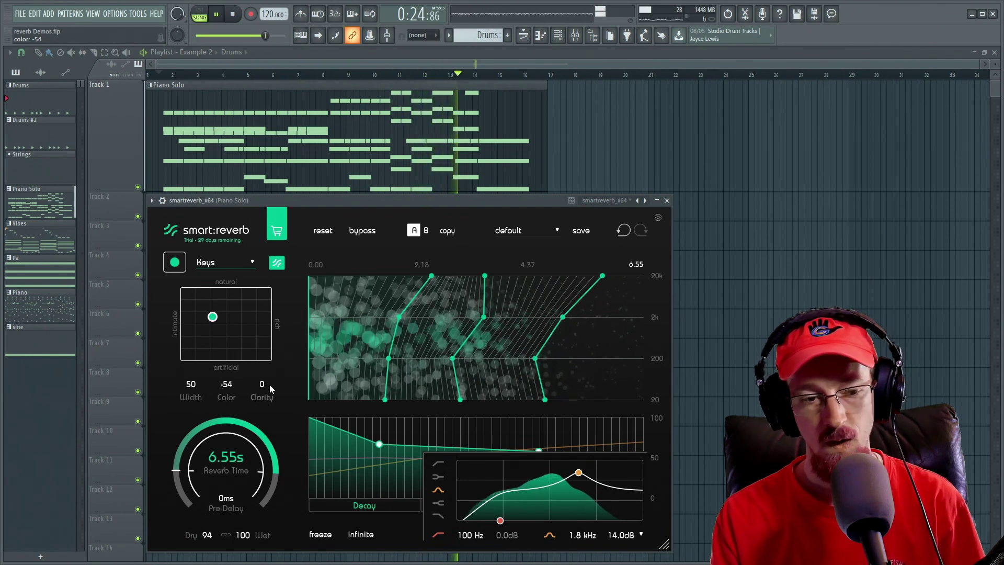
pyautogui.press('space')
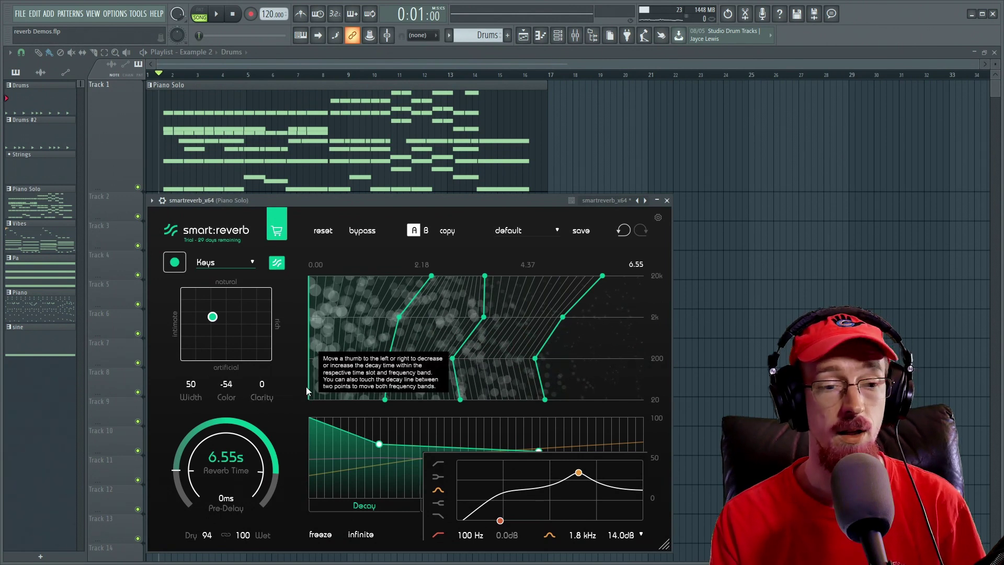
# Raise Clarity to 60 and move the peaking EQ band to 434 Hz with a 19.0 dB boost
pyautogui.press('space')
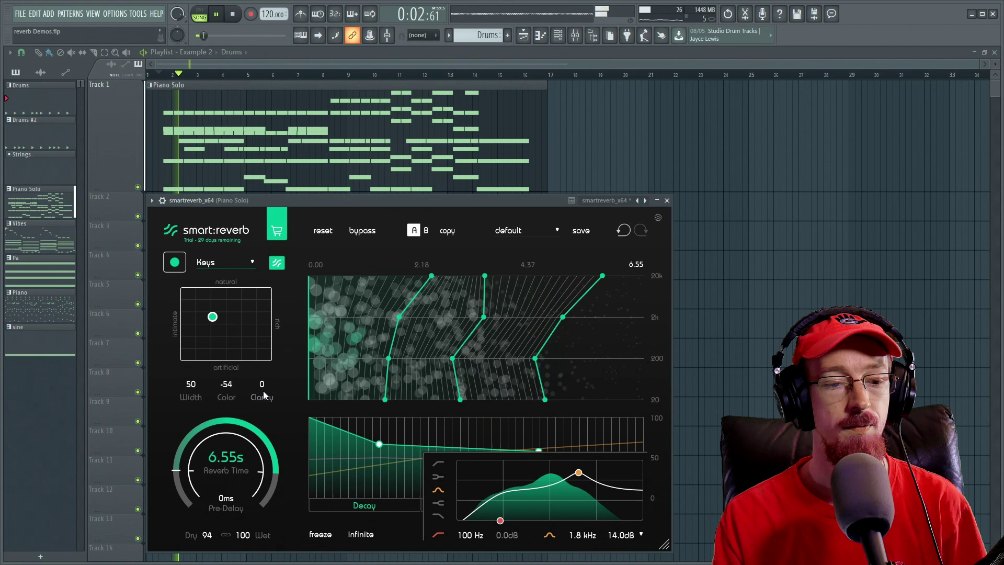
pyautogui.moveTo(262, 393); pyautogui.dragTo(262, 310)
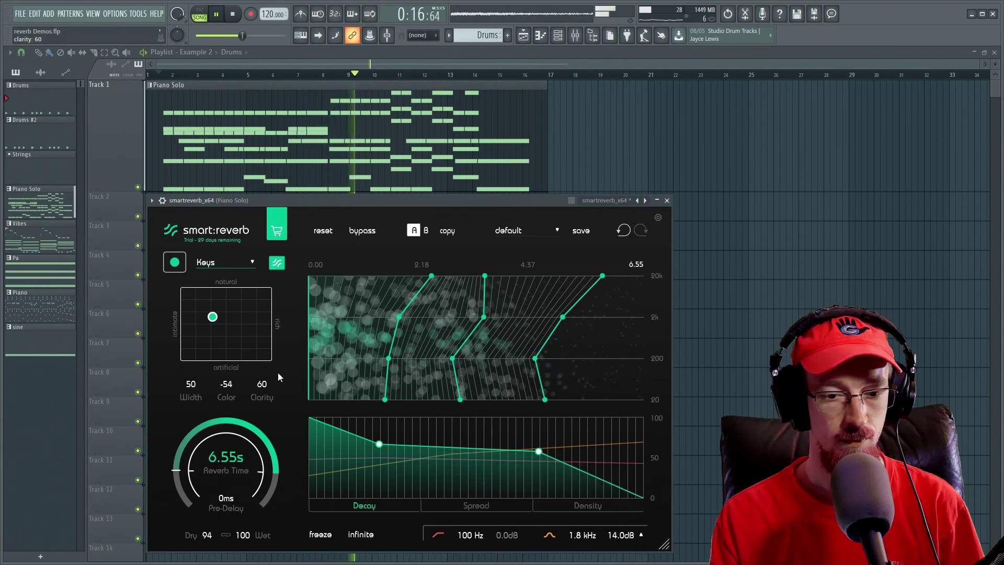
pyautogui.click(641, 533)
pyautogui.moveTo(582, 478); pyautogui.dragTo(550, 484)
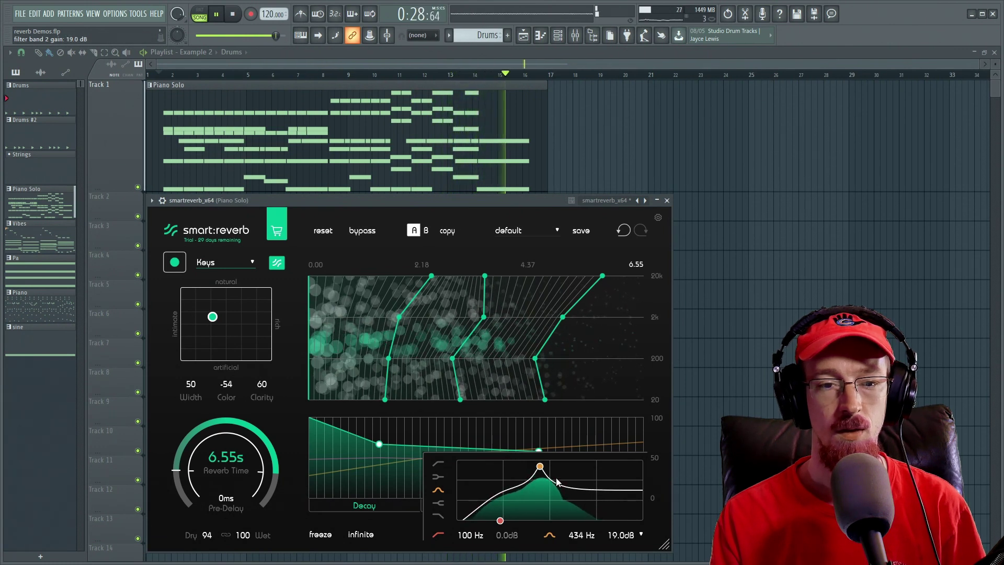
pyautogui.press('space')
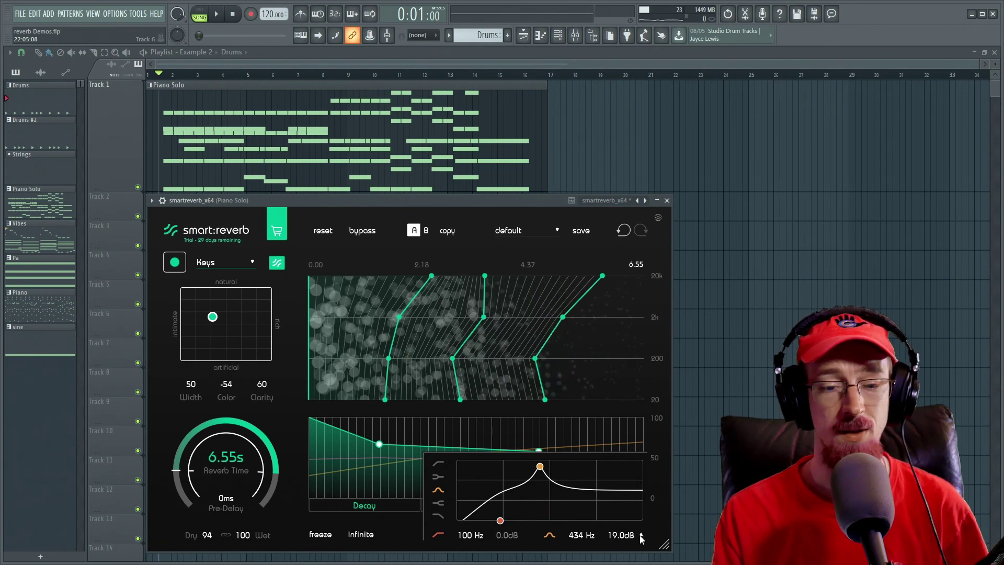
# Collapse the EQ curve panel so the Decay, spread and density graph shows fully
pyautogui.moveTo(441, 360)
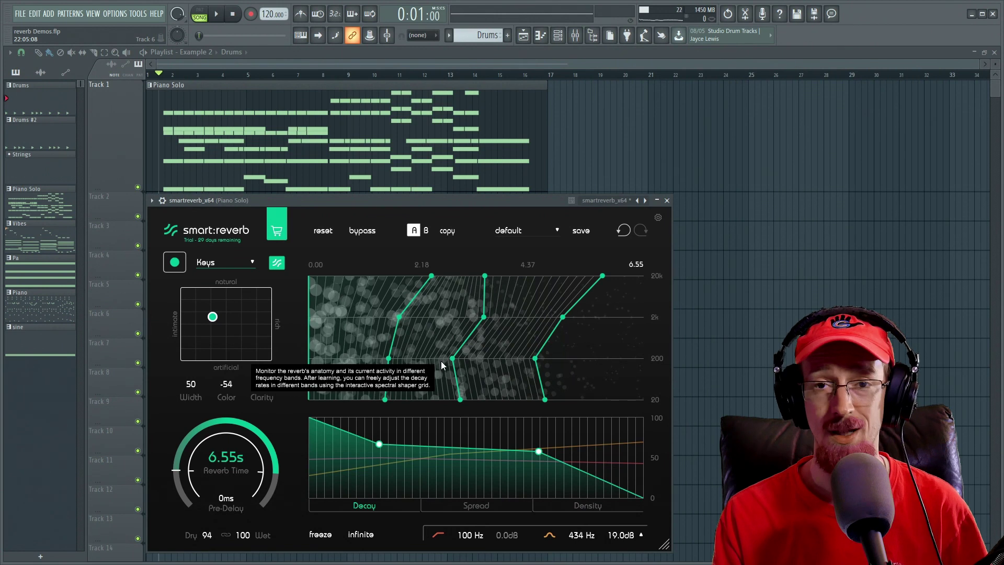